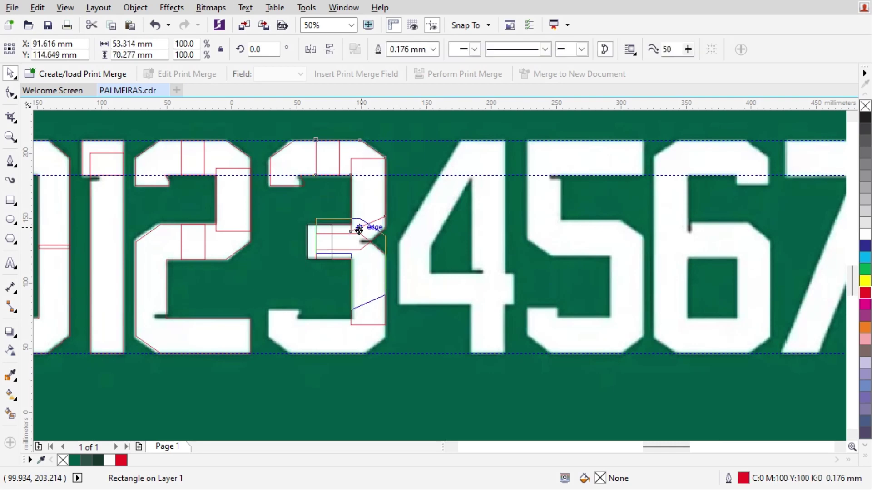
Copy the 3's upper-right outline piece to its lower half, mirror it vertically and align its bottom with the 2's outline
{"action": "right_click", "coordinate": [357, 281]}
{"action": "left_click", "coordinate": [316, 51]}
{"action": "left_click", "coordinate": [329, 51]}
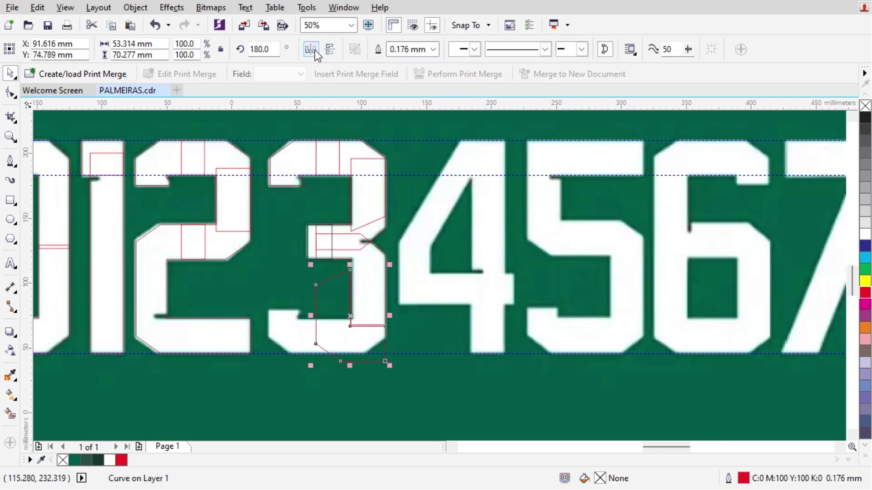
{"action": "left_click", "coordinate": [314, 50]}
{"action": "scroll", "coordinate": [344, 308], "scroll_direction": "up", "scroll_amount": 1}
{"action": "left_click", "coordinate": [200, 323], "text": "shift"}
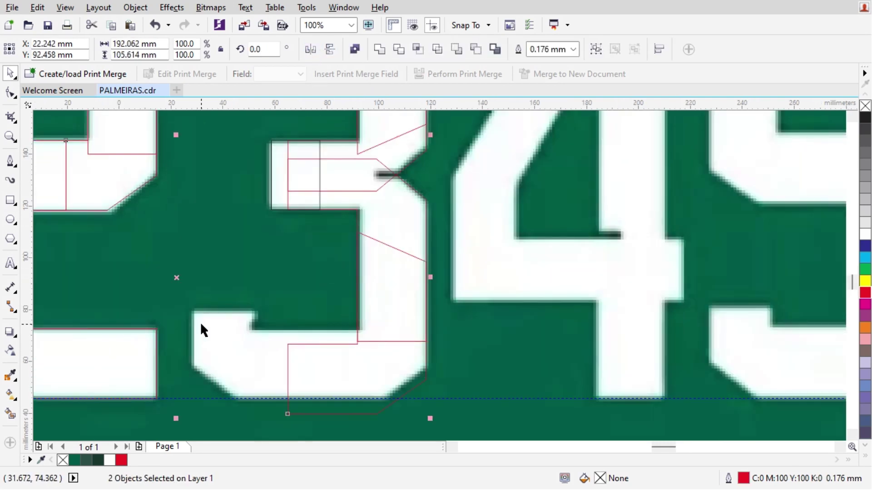
{"action": "key", "text": "Escape"}
{"action": "scroll", "coordinate": [381, 372], "scroll_direction": "down", "scroll_amount": 1}
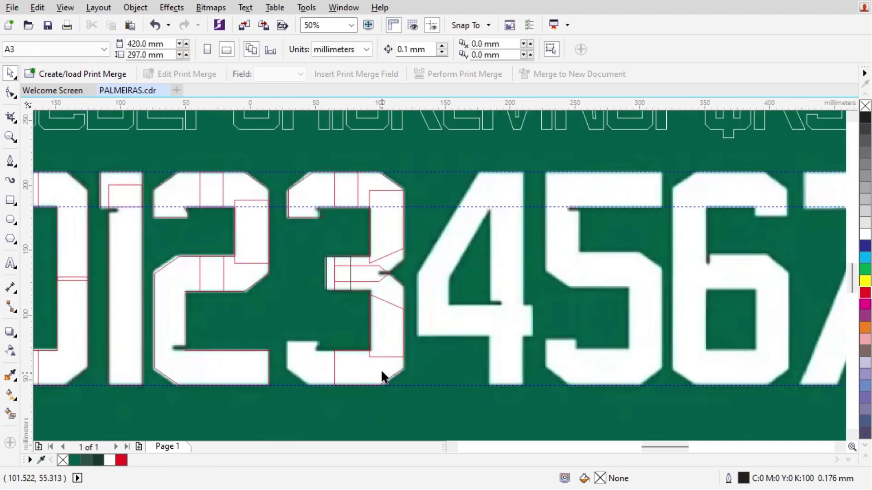
Copy the 3's upper-left outline piece downward, mirror it vertically and align its bottom with the lower-right piece
{"action": "left_click_drag", "start_coordinate": [312, 193], "coordinate": [312, 328]}
{"action": "right_click", "coordinate": [313, 329]}
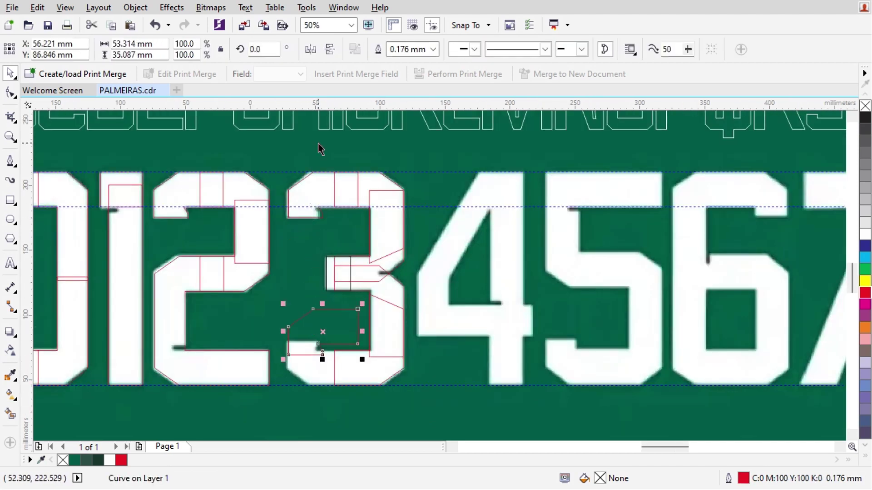
{"action": "left_click", "coordinate": [312, 48]}
{"action": "left_click", "coordinate": [328, 50]}
{"action": "left_click", "coordinate": [310, 51]}
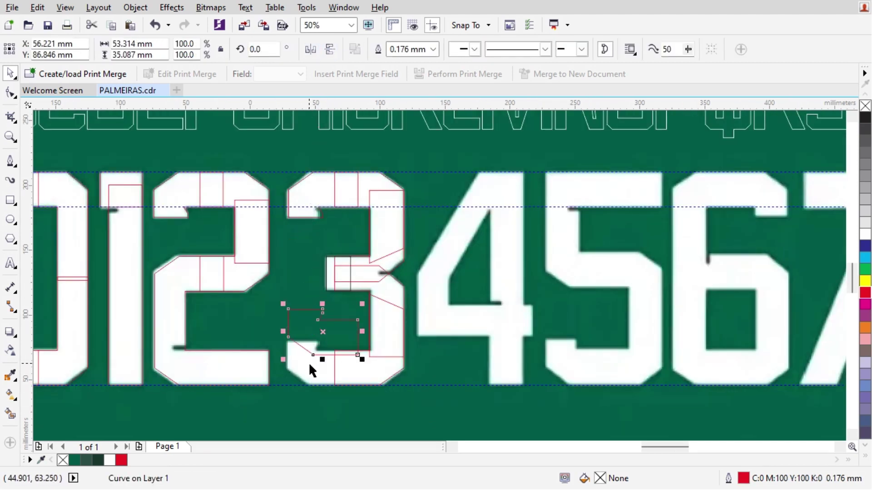
{"action": "scroll", "coordinate": [309, 363], "scroll_direction": "up", "scroll_amount": 1}
{"action": "left_click", "coordinate": [379, 385], "text": "shift"}
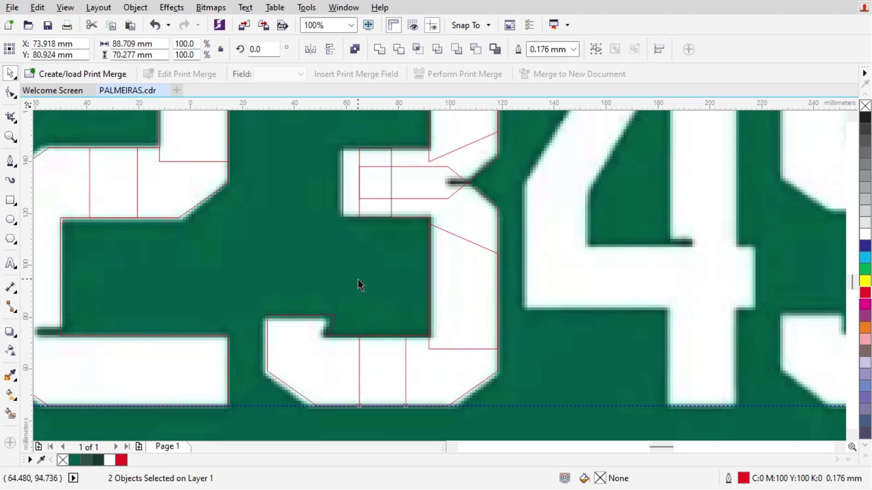
{"action": "key", "text": "Escape"}
{"action": "scroll", "coordinate": [347, 358], "scroll_direction": "down", "scroll_amount": 1}
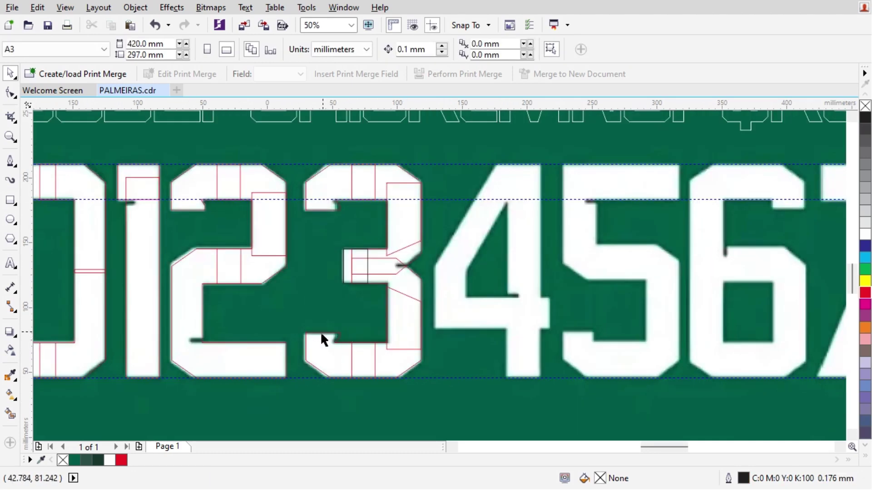
Try a horizontally mirrored copy of the 3's upper-left piece over its upper-right corner to compare the bevels
{"action": "scroll", "coordinate": [321, 334], "scroll_direction": "up", "scroll_amount": 1}
{"action": "scroll", "coordinate": [314, 360], "scroll_direction": "down", "scroll_amount": 1}
{"action": "scroll", "coordinate": [336, 167], "scroll_direction": "up", "scroll_amount": 1}
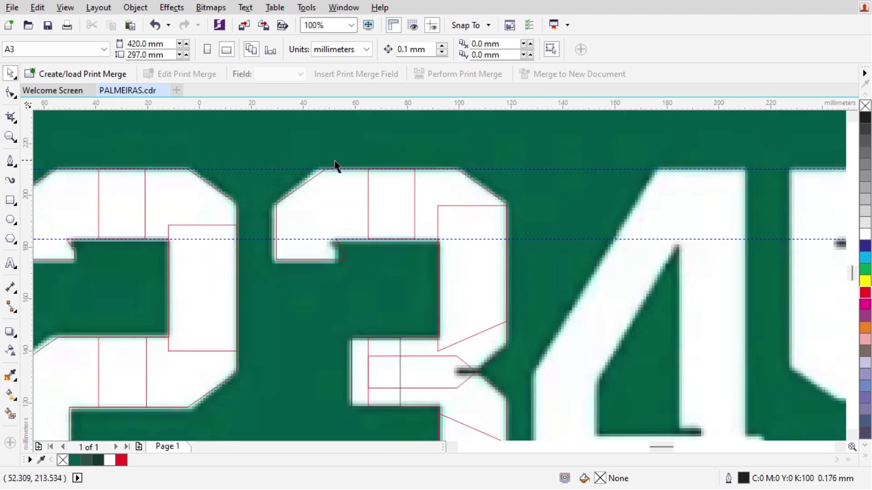
{"action": "scroll", "coordinate": [335, 166], "scroll_direction": "up", "scroll_amount": 1}
{"action": "left_click", "coordinate": [608, 186]}
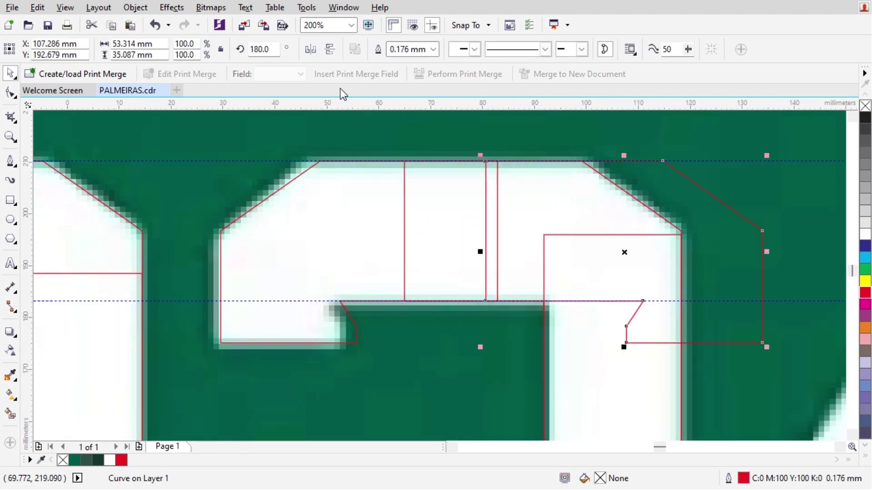
{"action": "scroll", "coordinate": [675, 197], "scroll_direction": "up", "scroll_amount": 1}
{"action": "left_click_drag", "start_coordinate": [720, 169], "coordinate": [560, 165]}
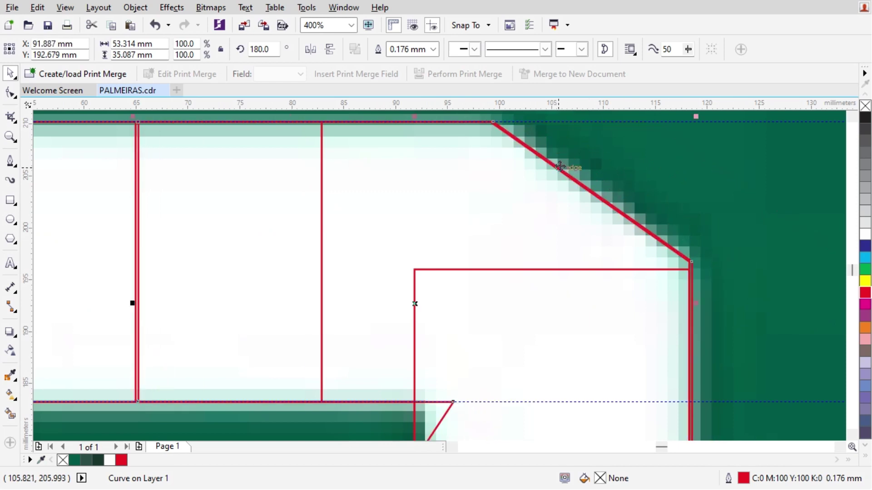
{"action": "key", "text": "ctrl+z"}
{"action": "scroll", "coordinate": [446, 184], "scroll_direction": "down", "scroll_amount": 2}
{"action": "key", "text": "Delete"}
{"action": "scroll", "coordinate": [372, 224], "scroll_direction": "down", "scroll_amount": 1}
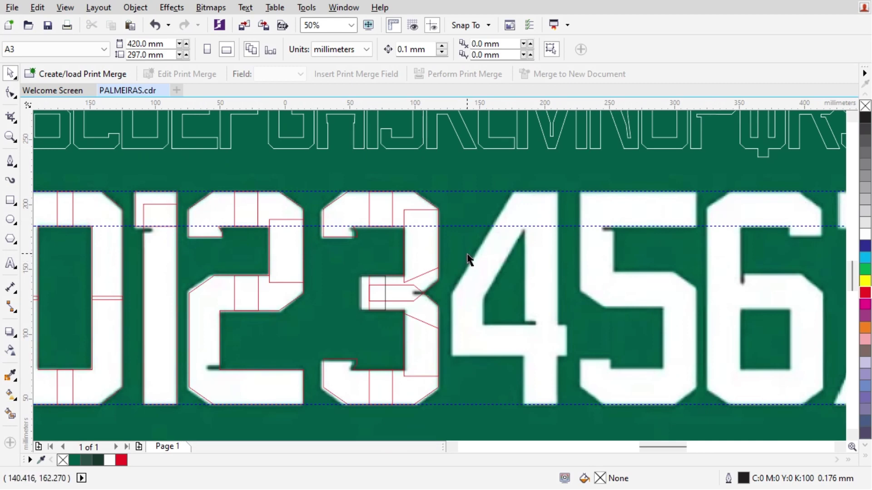
Copy the 1's stem rectangle onto the 4's vertical stem and stretch it upward past the top guideline to about 175 mm tall
{"action": "scroll", "coordinate": [423, 238], "scroll_direction": "down", "scroll_amount": 1}
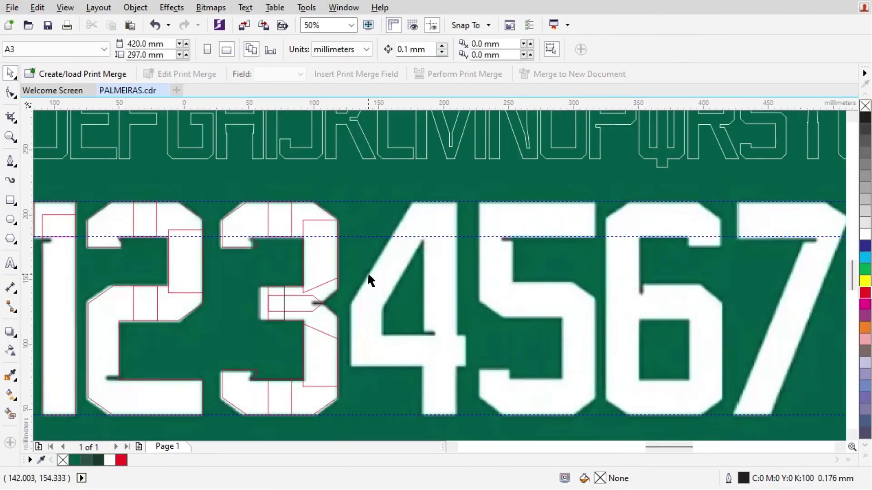
{"action": "scroll", "coordinate": [148, 304], "scroll_direction": "down", "scroll_amount": 1}
{"action": "scroll", "coordinate": [327, 309], "scroll_direction": "up", "scroll_amount": 1}
{"action": "left_click", "coordinate": [628, 260]}
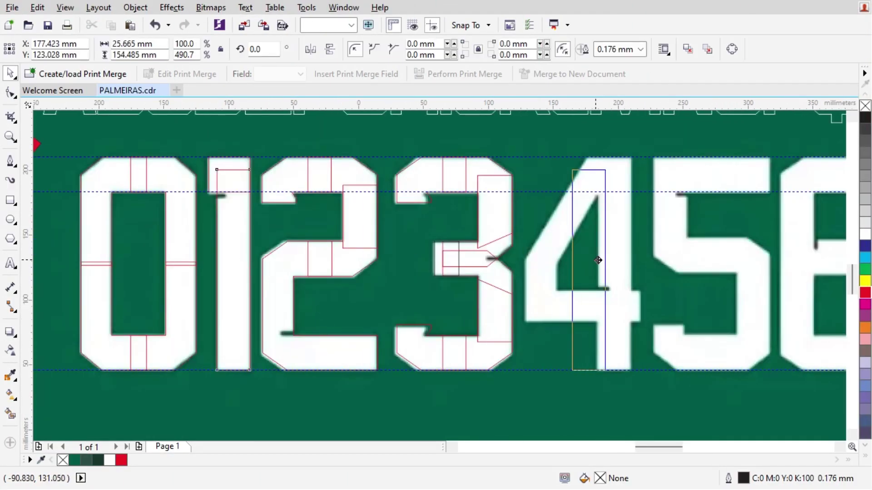
{"action": "left_click_drag", "start_coordinate": [629, 259], "coordinate": [621, 255]}
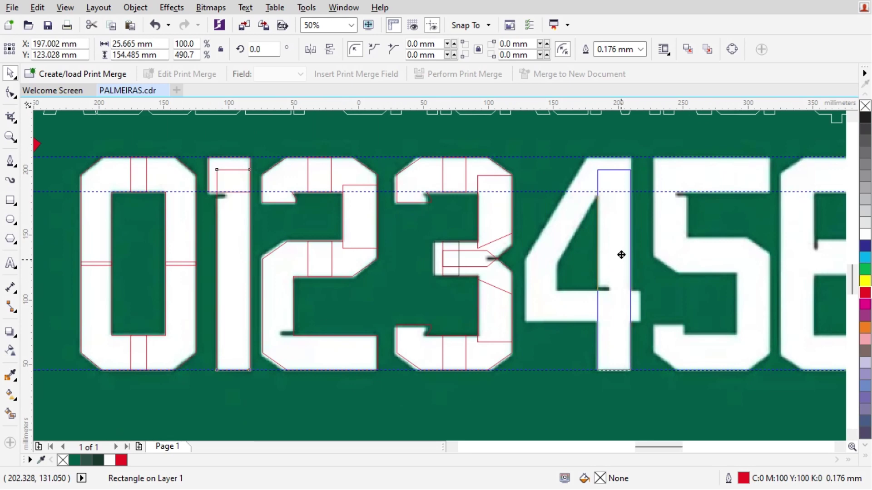
{"action": "scroll", "coordinate": [601, 181], "scroll_direction": "up", "scroll_amount": 2}
{"action": "scroll", "coordinate": [584, 185], "scroll_direction": "down", "scroll_amount": 1}
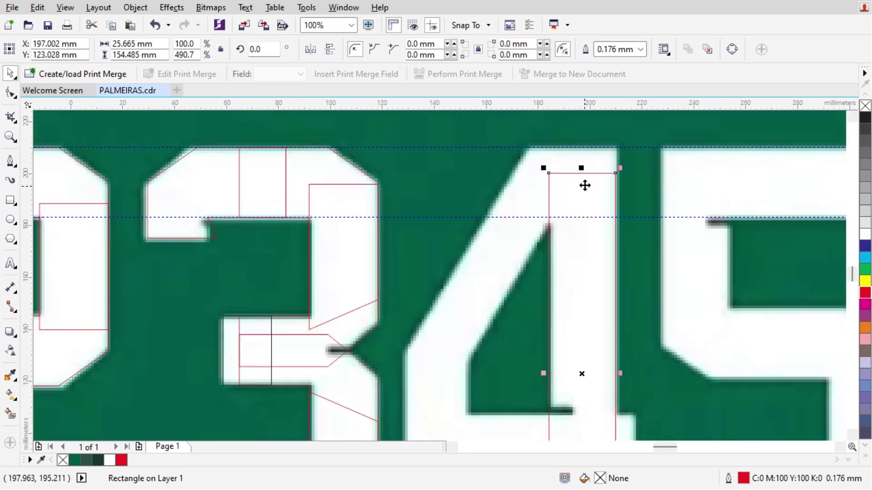
{"action": "scroll", "coordinate": [585, 185], "scroll_direction": "up", "scroll_amount": 1}
{"action": "scroll", "coordinate": [578, 177], "scroll_direction": "down", "scroll_amount": 1}
{"action": "left_click_drag", "start_coordinate": [577, 177], "coordinate": [543, 133]}
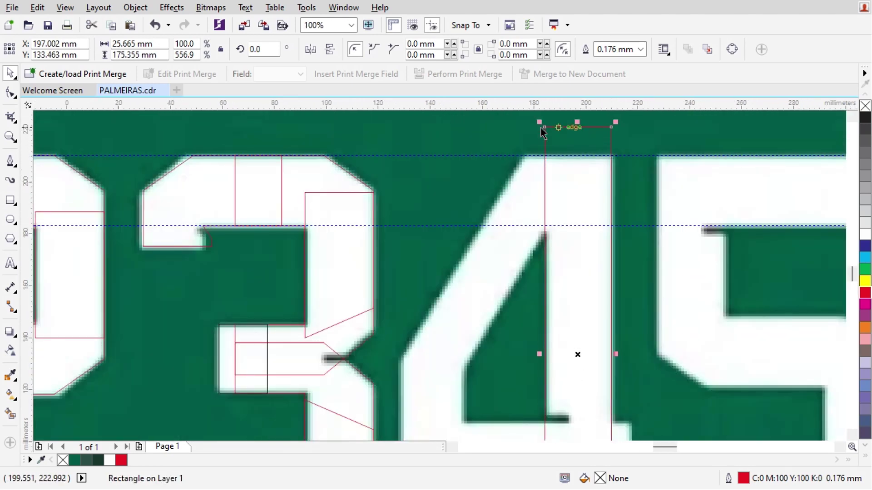
Trim the 4's stem at the top guideline with a rectangle about 162 × 38 mm, and delete that rectangle
{"action": "left_click", "coordinate": [11, 200]}
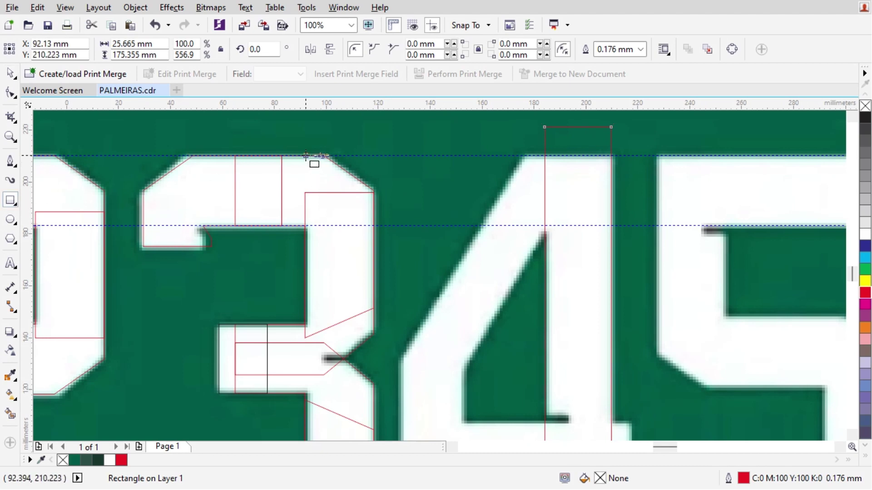
{"action": "mouse_move", "coordinate": [306, 156]}
{"action": "left_mouse_down"}
{"action": "mouse_move", "coordinate": [731, 102]}
{"action": "mouse_move", "coordinate": [725, 112]}
{"action": "left_mouse_up"}
{"action": "key", "text": "space"}
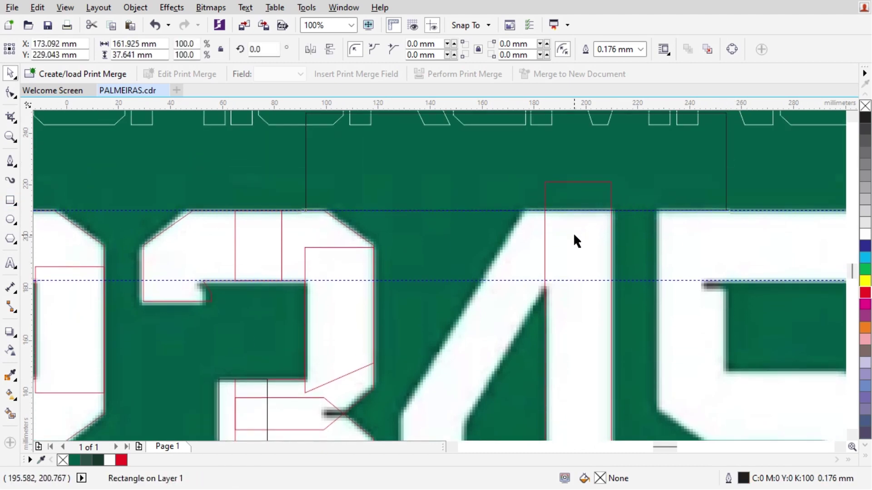
{"action": "left_click", "coordinate": [573, 232], "text": "shift"}
{"action": "left_click", "coordinate": [400, 49]}
{"action": "left_click", "coordinate": [488, 157]}
{"action": "key", "text": "Delete"}
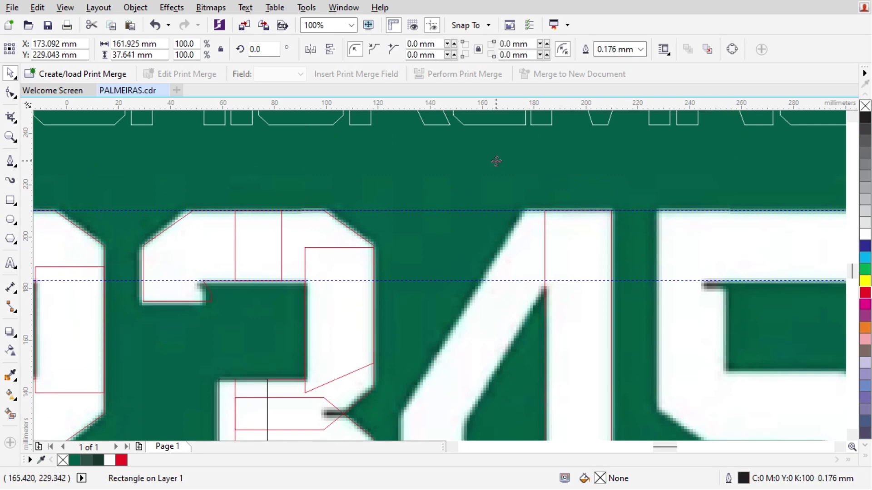
Copy the trimmed stem onto the 4's left vertical stroke and narrow the copy to about 24.5 mm
{"action": "scroll", "coordinate": [509, 166], "scroll_direction": "down", "scroll_amount": 1}
{"action": "left_click", "coordinate": [540, 314]}
{"action": "scroll", "coordinate": [540, 315], "scroll_direction": "up", "scroll_amount": 2}
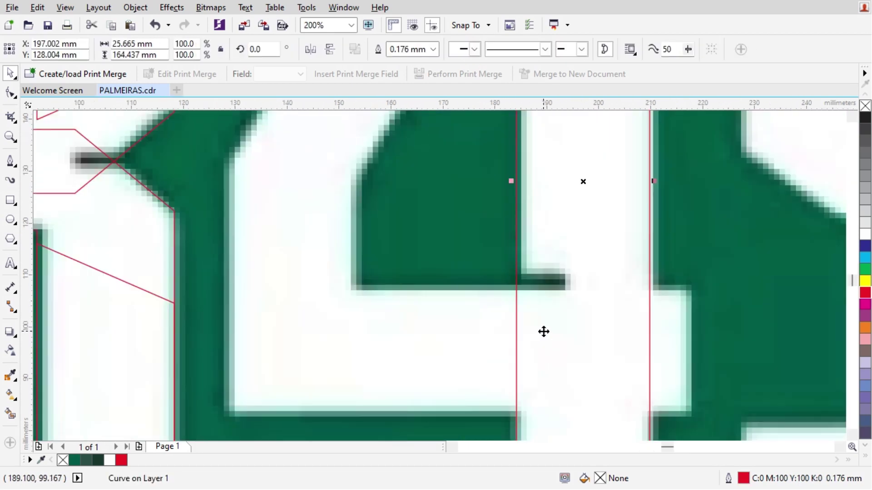
{"action": "left_click_drag", "start_coordinate": [574, 313], "coordinate": [283, 317]}
{"action": "right_click", "coordinate": [283, 316]}
{"action": "scroll", "coordinate": [283, 317], "scroll_direction": "down", "scroll_amount": 1}
{"action": "scroll", "coordinate": [305, 272], "scroll_direction": "up", "scroll_amount": 2}
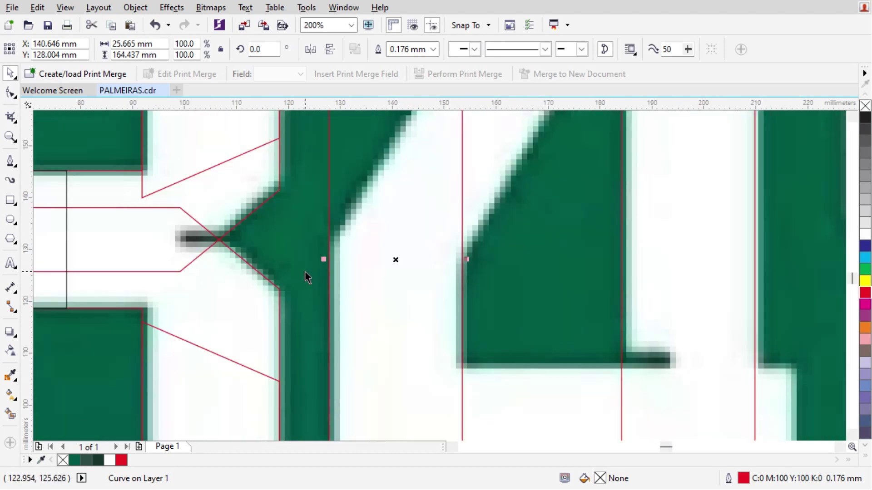
{"action": "left_click_drag", "start_coordinate": [327, 253], "coordinate": [341, 284]}
{"action": "scroll", "coordinate": [446, 287], "scroll_direction": "down", "scroll_amount": 3}
{"action": "left_click", "coordinate": [447, 295]}
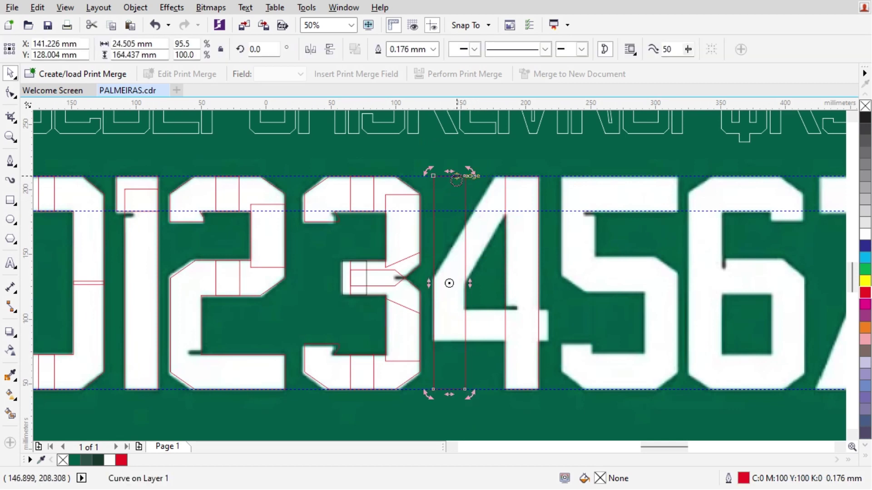
{"action": "left_click_drag", "start_coordinate": [468, 173], "coordinate": [584, 327]}
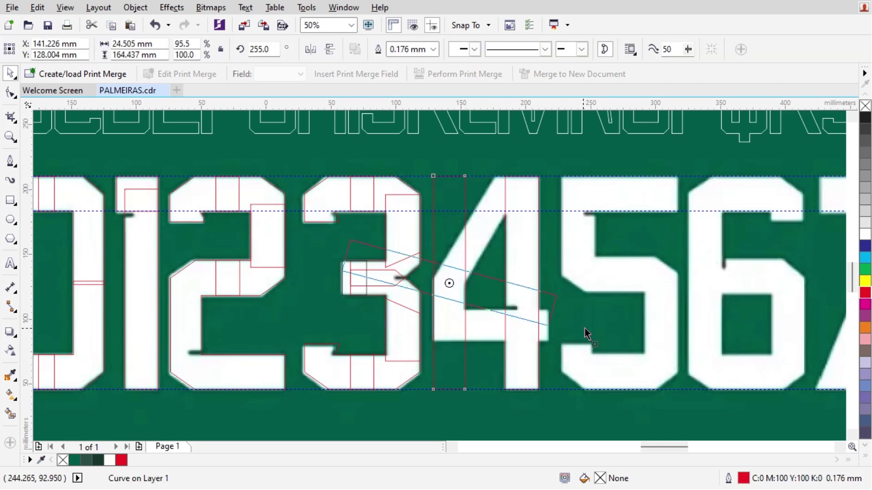
{"action": "scroll", "coordinate": [539, 335], "scroll_direction": "up", "scroll_amount": 1}
{"action": "key", "text": "ctrl+z"}
{"action": "scroll", "coordinate": [460, 260], "scroll_direction": "down", "scroll_amount": 1}
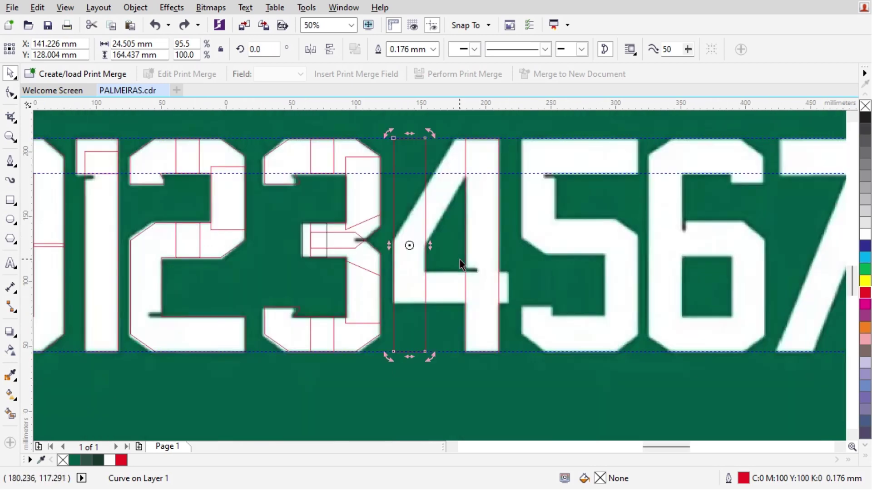
Create a copy of the 4's left stroke rotated to 270 degrees and move it onto the horizontal crossbar
{"action": "left_click_drag", "start_coordinate": [429, 137], "coordinate": [520, 271]}
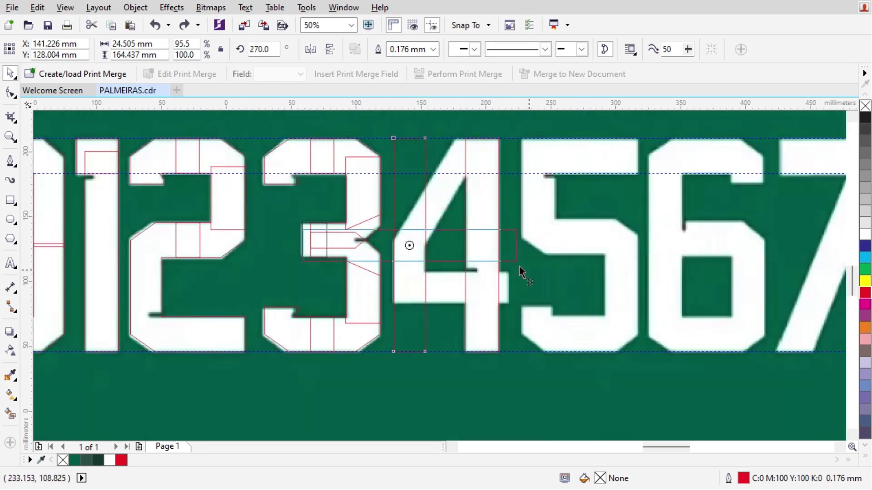
{"action": "scroll", "coordinate": [467, 282], "scroll_direction": "up", "scroll_amount": 1}
{"action": "left_click", "coordinate": [454, 250]}
{"action": "left_click_drag", "start_coordinate": [438, 235], "coordinate": [498, 322]}
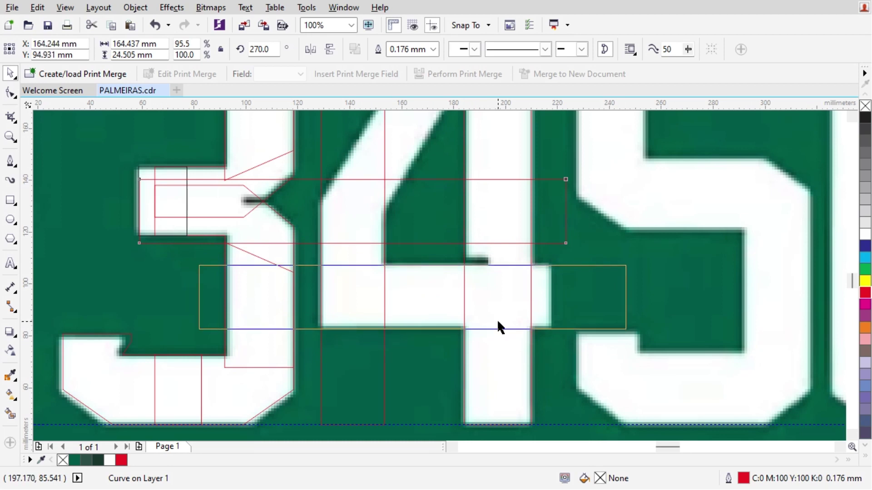
{"action": "scroll", "coordinate": [608, 302], "scroll_direction": "up", "scroll_amount": 1}
{"action": "scroll", "coordinate": [395, 288], "scroll_direction": "down", "scroll_amount": 1}
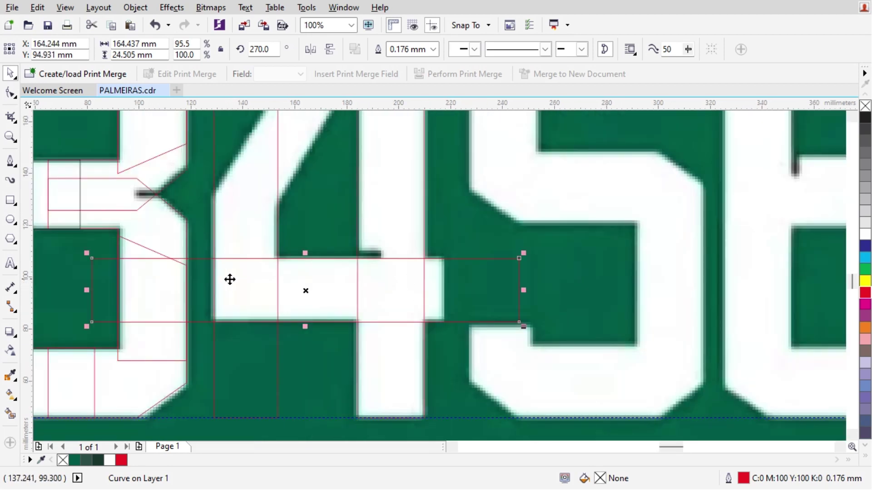
Draw a rectangle about 48 mm tall over the crossbar outline's excess length and nudge it left to the 4's right edge
{"action": "left_click", "coordinate": [10, 200]}
{"action": "left_click_drag", "start_coordinate": [446, 239], "coordinate": [563, 363]}
{"action": "scroll", "coordinate": [458, 288], "scroll_direction": "up", "scroll_amount": 2}
{"action": "key", "text": "space"}
{"action": "key", "text": "Left"}
{"action": "key", "text": "Left"}
{"action": "key", "text": "Left"}
{"action": "key", "text": "Left"}
{"action": "key", "text": "Left"}
Trim the crossbar's right end with the overlapping rectangle and delete the rectangle
{"action": "left_click", "coordinate": [379, 264], "text": "shift"}
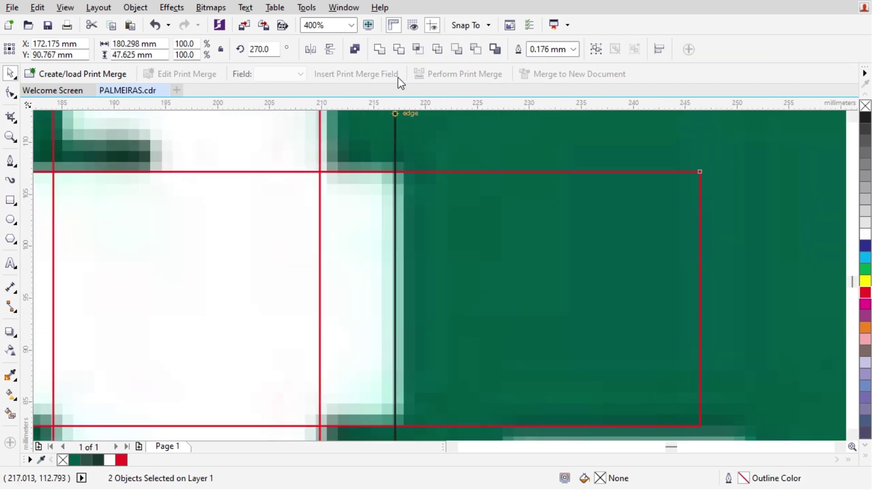
{"action": "left_click", "coordinate": [398, 49]}
{"action": "left_click", "coordinate": [472, 245]}
{"action": "scroll", "coordinate": [473, 246], "scroll_direction": "down", "scroll_amount": 3}
{"action": "scroll", "coordinate": [487, 265], "scroll_direction": "down", "scroll_amount": 1}
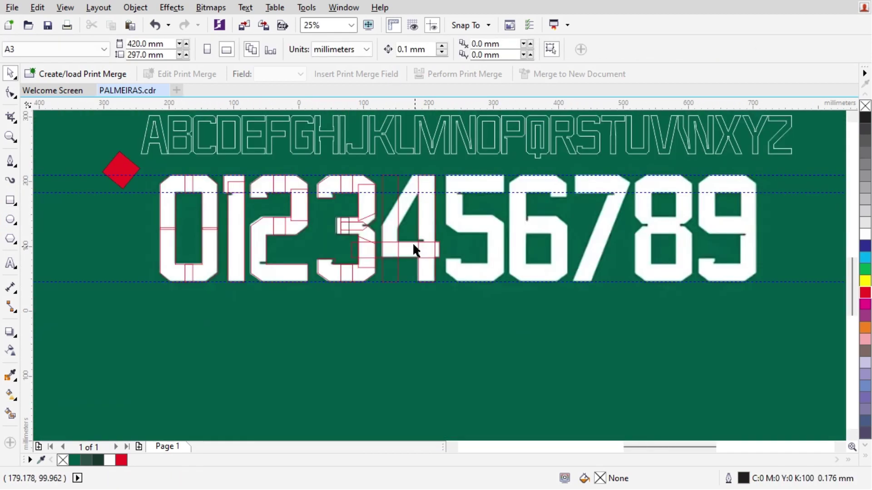
Create a copy of the 4's left stroke rotated to 330 degrees and slide it up along the diagonal stroke past the top guideline
{"action": "scroll", "coordinate": [412, 242], "scroll_direction": "up", "scroll_amount": 2}
{"action": "left_click", "coordinate": [376, 190]}
{"action": "left_click", "coordinate": [376, 190]}
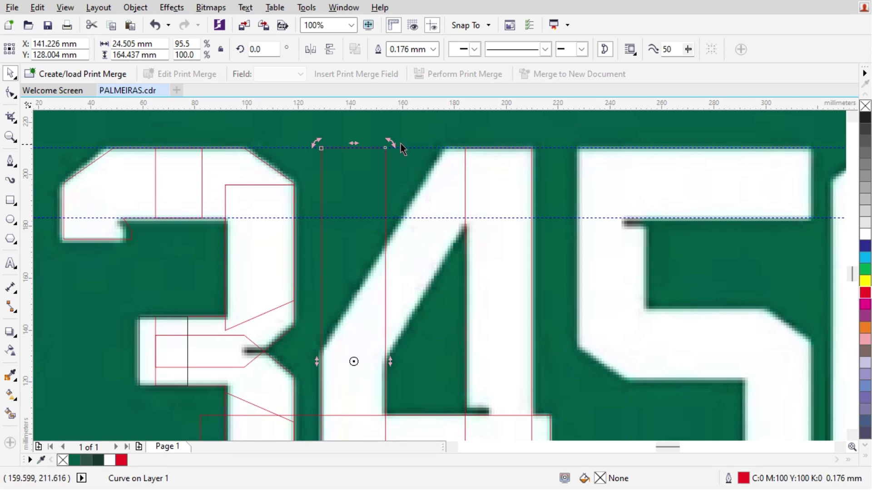
{"action": "left_click_drag", "start_coordinate": [389, 144], "coordinate": [483, 134]}
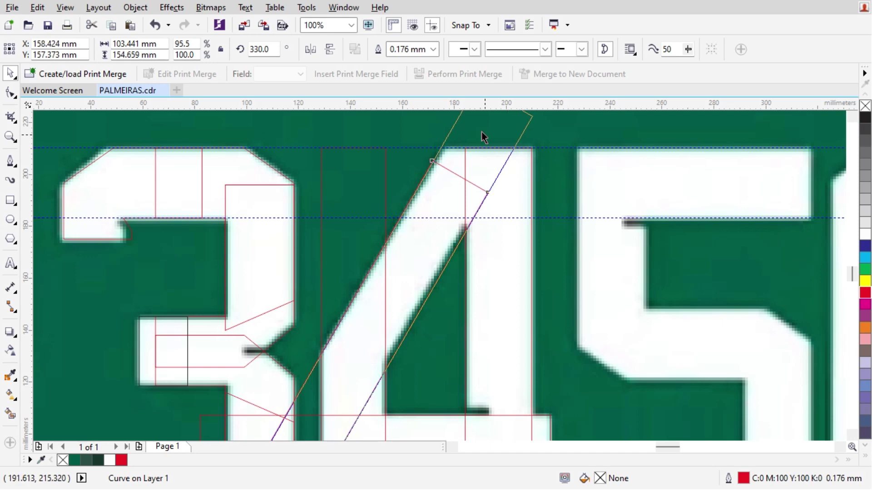
{"action": "scroll", "coordinate": [454, 222], "scroll_direction": "down", "scroll_amount": 1}
{"action": "scroll", "coordinate": [460, 189], "scroll_direction": "up", "scroll_amount": 1}
Trim the 4's diagonal outline at the top guideline with a rectangle about 83 × 36 mm, and delete that rectangle
{"action": "left_click", "coordinate": [10, 200]}
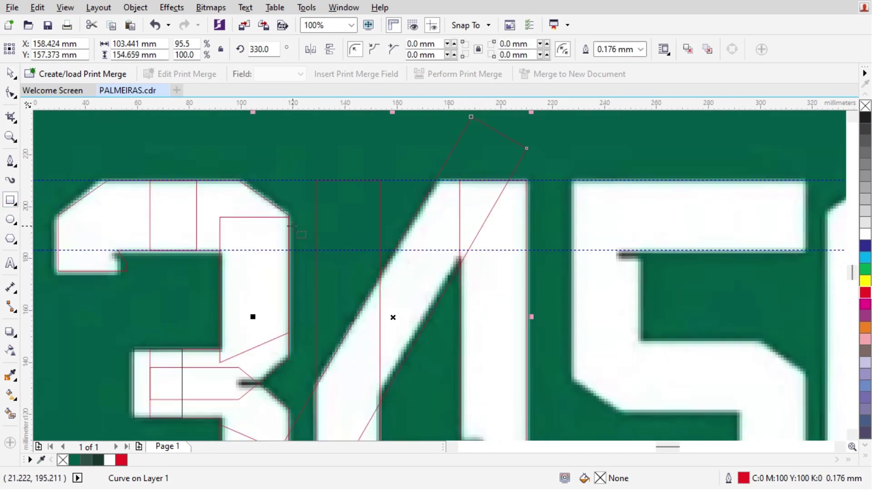
{"action": "scroll", "coordinate": [454, 191], "scroll_direction": "down", "scroll_amount": 3}
{"action": "scroll", "coordinate": [472, 177], "scroll_direction": "up", "scroll_amount": 3}
{"action": "left_click_drag", "start_coordinate": [343, 239], "coordinate": [558, 146]}
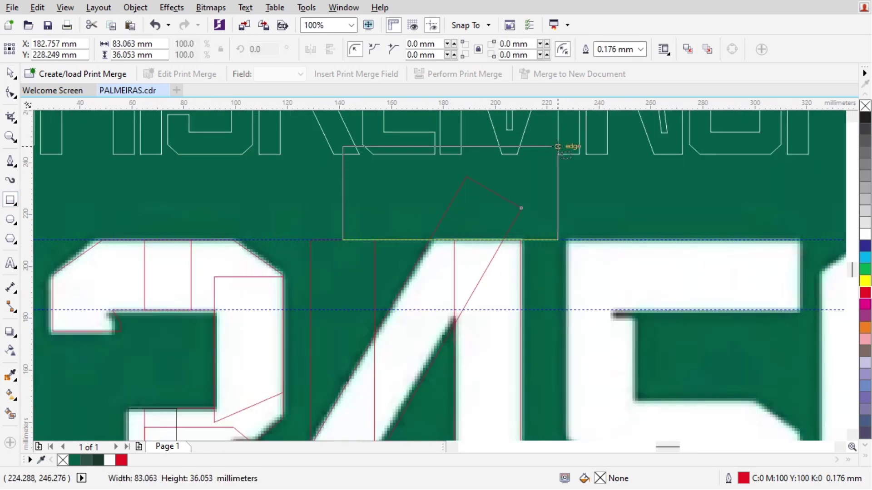
{"action": "key", "text": "space"}
{"action": "left_click", "coordinate": [429, 278], "text": "shift"}
{"action": "left_click", "coordinate": [420, 200]}
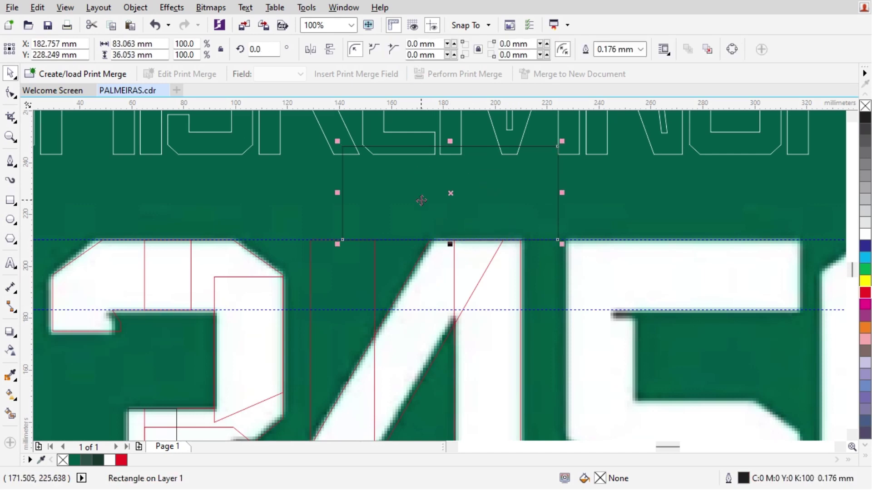
{"action": "key", "text": "Delete"}
{"action": "scroll", "coordinate": [434, 200], "scroll_direction": "down", "scroll_amount": 2}
{"action": "scroll", "coordinate": [422, 257], "scroll_direction": "up", "scroll_amount": 2}
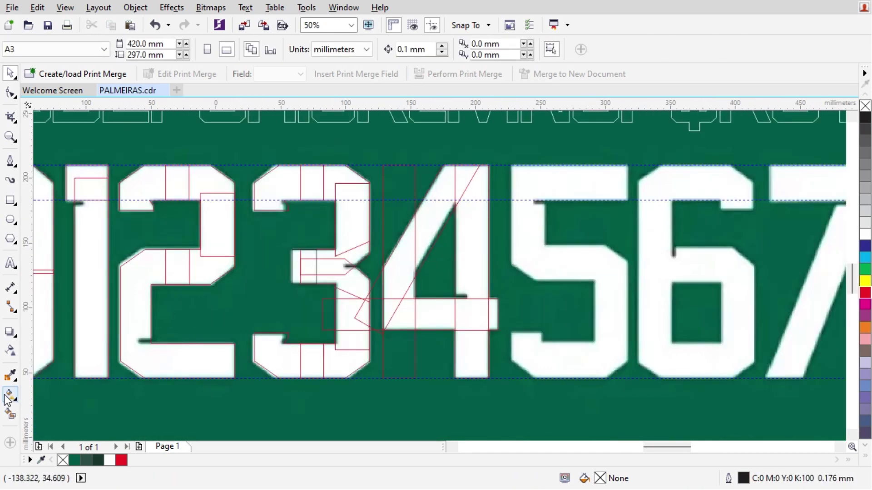
Smart-fill the 4's diagonal and left stroke with magenta, including the small triangle above the crossbar
{"action": "left_click", "coordinate": [10, 413]}
{"action": "left_click", "coordinate": [432, 224]}
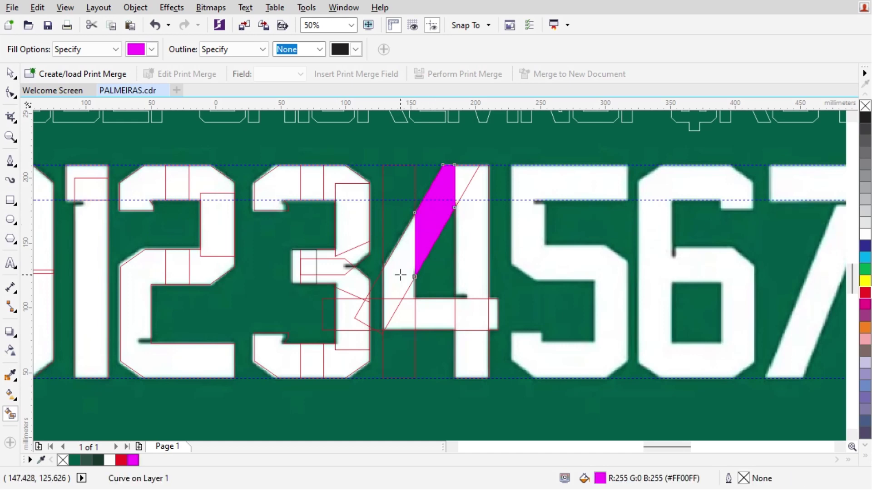
{"action": "left_click", "coordinate": [399, 275]}
{"action": "scroll", "coordinate": [402, 309], "scroll_direction": "up", "scroll_amount": 2}
{"action": "left_click", "coordinate": [408, 307]}
{"action": "scroll", "coordinate": [368, 302], "scroll_direction": "up", "scroll_amount": 2}
{"action": "left_click", "coordinate": [368, 302]}
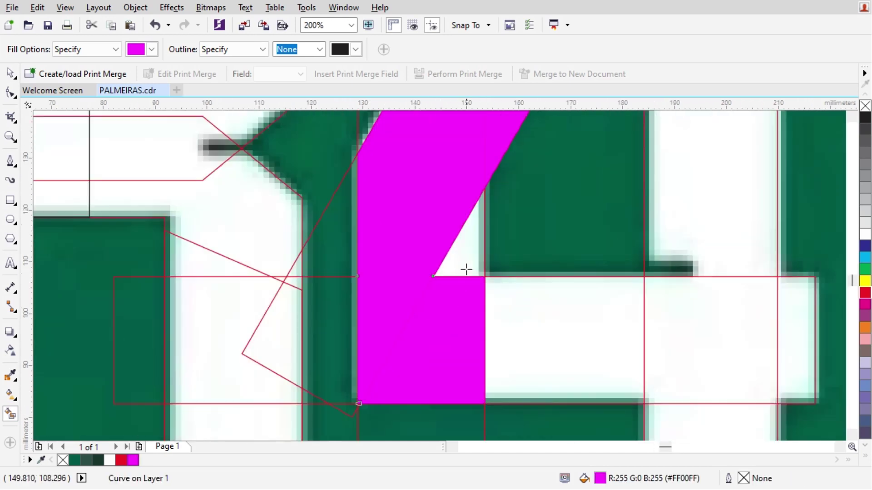
{"action": "left_click", "coordinate": [470, 262]}
Smart-fill the remaining segments of the 4's crossbar with magenta, out to its right end
{"action": "left_click", "coordinate": [542, 323]}
{"action": "scroll", "coordinate": [450, 291], "scroll_direction": "down", "scroll_amount": 2}
{"action": "scroll", "coordinate": [528, 299], "scroll_direction": "up", "scroll_amount": 1}
{"action": "left_click", "coordinate": [502, 294]}
{"action": "scroll", "coordinate": [502, 294], "scroll_direction": "up", "scroll_amount": 1}
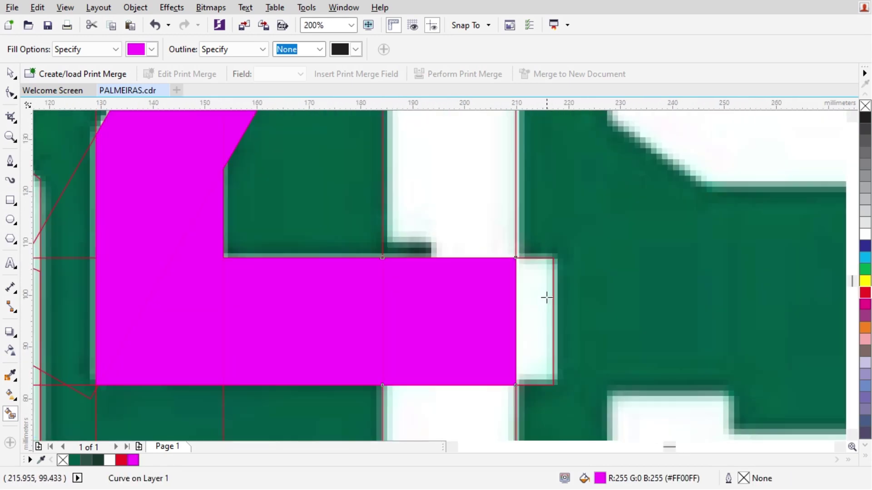
{"action": "left_click", "coordinate": [549, 296]}
Delete the leftover construction outlines of the 4's left stroke, diagonal and crossbar, keeping the magenta fills
{"action": "scroll", "coordinate": [484, 302], "scroll_direction": "down", "scroll_amount": 2}
{"action": "key", "text": "space"}
{"action": "left_click", "coordinate": [409, 266]}
{"action": "scroll", "coordinate": [415, 239], "scroll_direction": "up", "scroll_amount": 1}
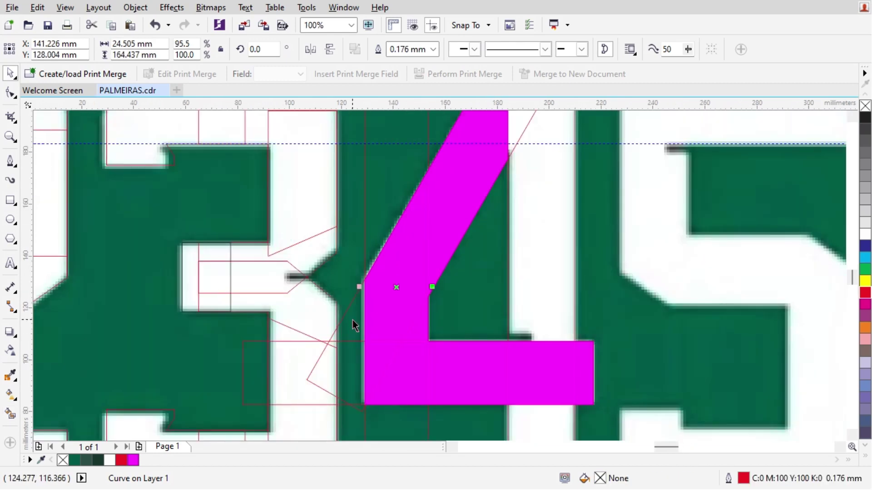
{"action": "key", "text": "Delete"}
{"action": "left_click", "coordinate": [347, 332]}
{"action": "key", "text": "Delete"}
{"action": "left_click", "coordinate": [348, 367]}
{"action": "key", "text": "Delete"}
{"action": "scroll", "coordinate": [354, 346], "scroll_direction": "down", "scroll_amount": 1}
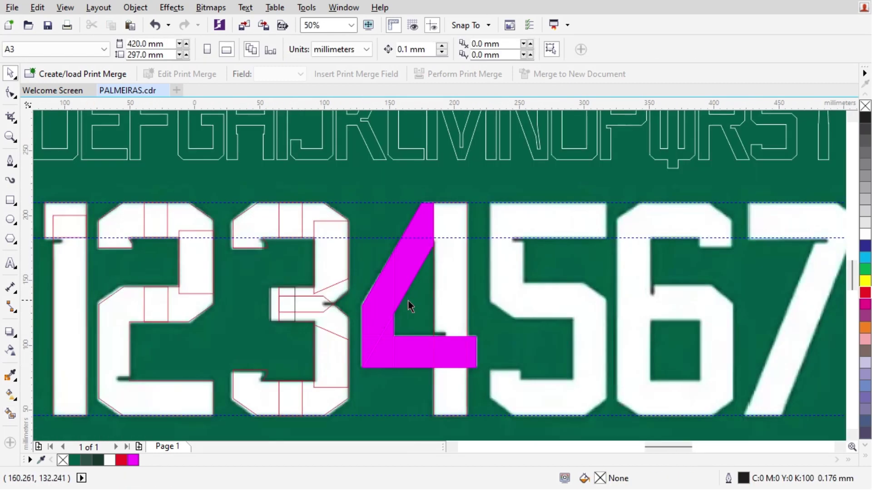
Place a copy of the 3's upper-right corner piece over the 5's top bar
{"action": "scroll", "coordinate": [447, 295], "scroll_direction": "down", "scroll_amount": 1}
{"action": "scroll", "coordinate": [495, 268], "scroll_direction": "up", "scroll_amount": 1}
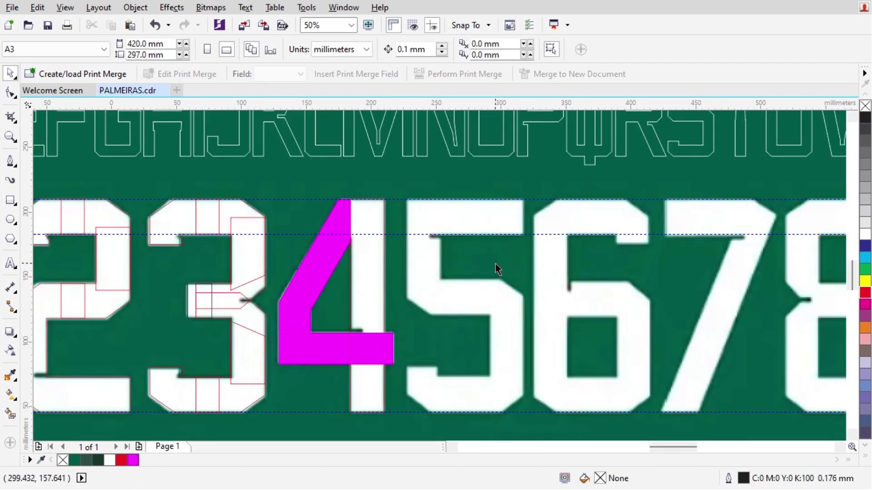
{"action": "scroll", "coordinate": [464, 257], "scroll_direction": "down", "scroll_amount": 1}
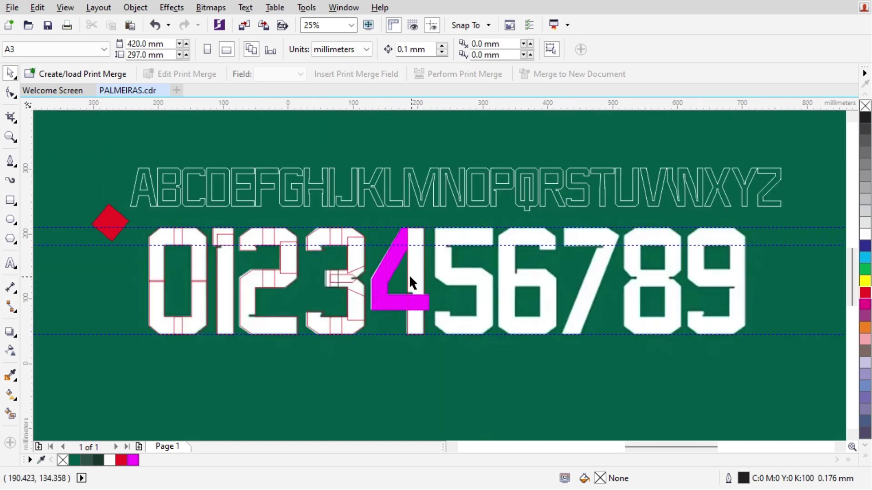
{"action": "scroll", "coordinate": [408, 274], "scroll_direction": "up", "scroll_amount": 1}
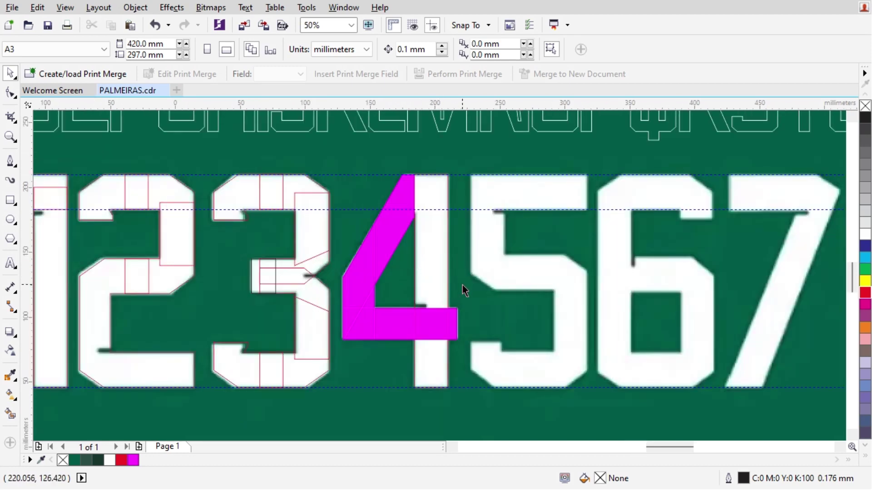
{"action": "scroll", "coordinate": [454, 292], "scroll_direction": "up", "scroll_amount": 1}
{"action": "scroll", "coordinate": [439, 253], "scroll_direction": "down", "scroll_amount": 1}
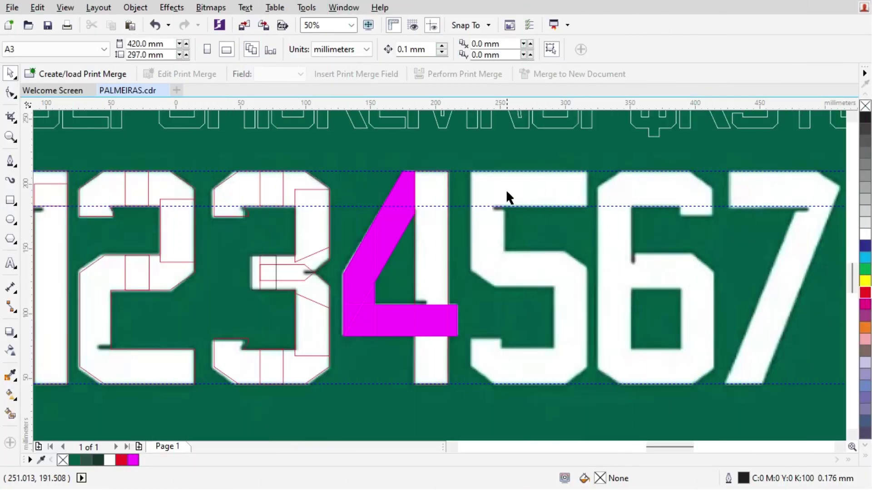
{"action": "scroll", "coordinate": [512, 186], "scroll_direction": "up", "scroll_amount": 1}
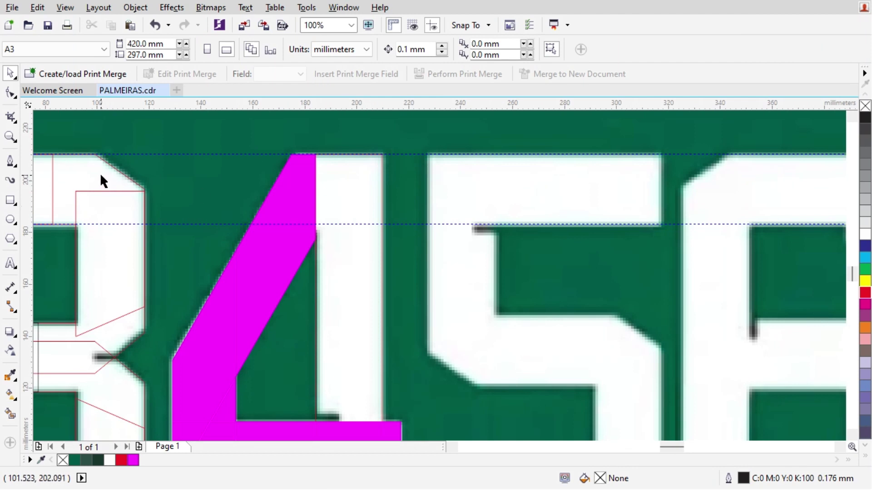
{"action": "left_click_drag", "start_coordinate": [82, 177], "coordinate": [614, 195]}
{"action": "scroll", "coordinate": [615, 186], "scroll_direction": "up", "scroll_amount": 1}
Draw a rectangle about 15 × 27 mm between the two upper guidelines and move it within the 5's top bar
{"action": "left_click", "coordinate": [10, 201]}
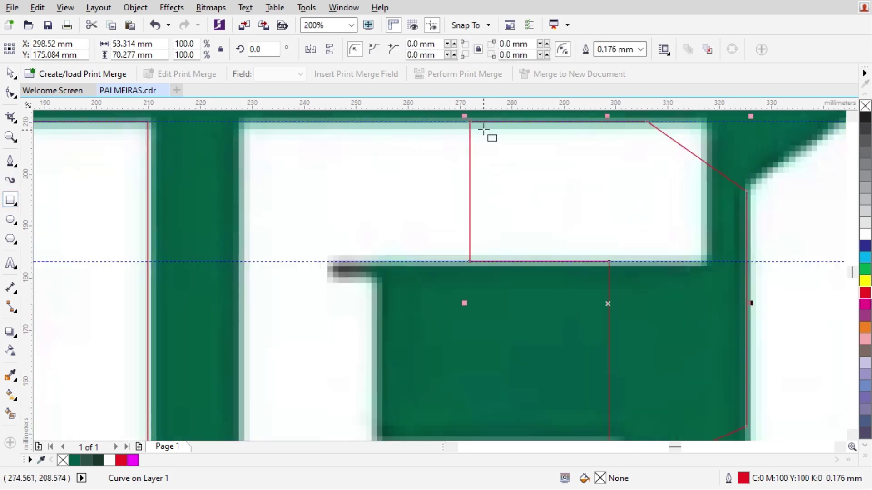
{"action": "left_click_drag", "start_coordinate": [486, 122], "coordinate": [564, 262]}
{"action": "key", "text": "space"}
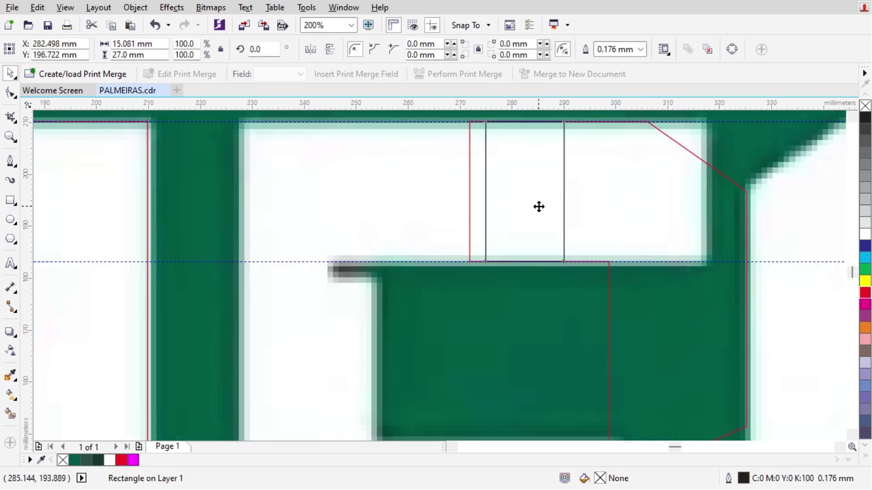
{"action": "left_click_drag", "start_coordinate": [539, 206], "coordinate": [710, 192]}
Delete the copied corner piece and stretch the rectangle to about 89 mm wide across the 5's top bar
{"action": "left_click", "coordinate": [607, 215]}
{"action": "key", "text": "Delete"}
{"action": "left_click", "coordinate": [308, 187]}
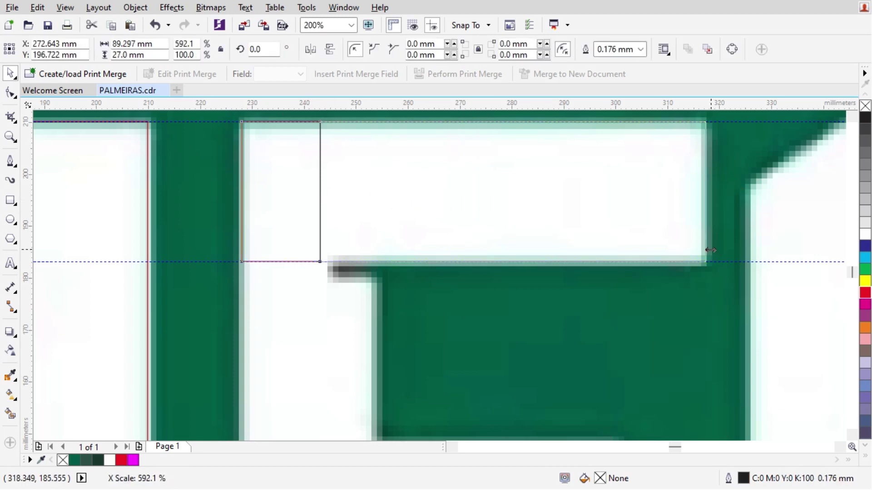
Copy the 3's corner piece, right-align it with the 5's top bar, and fit it to the upper-right corner of the bowl
{"action": "scroll", "coordinate": [431, 191], "scroll_direction": "down", "scroll_amount": 3}
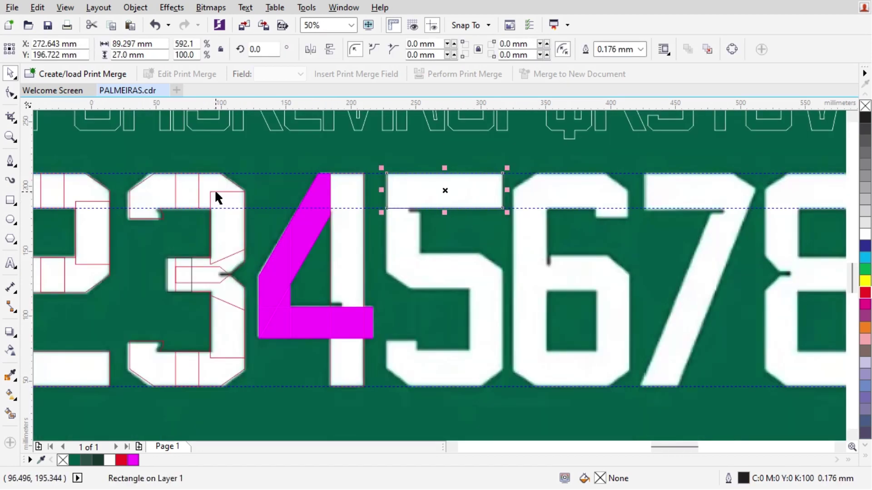
{"action": "left_click", "coordinate": [440, 253]}
{"action": "left_click", "coordinate": [468, 198], "text": "shift"}
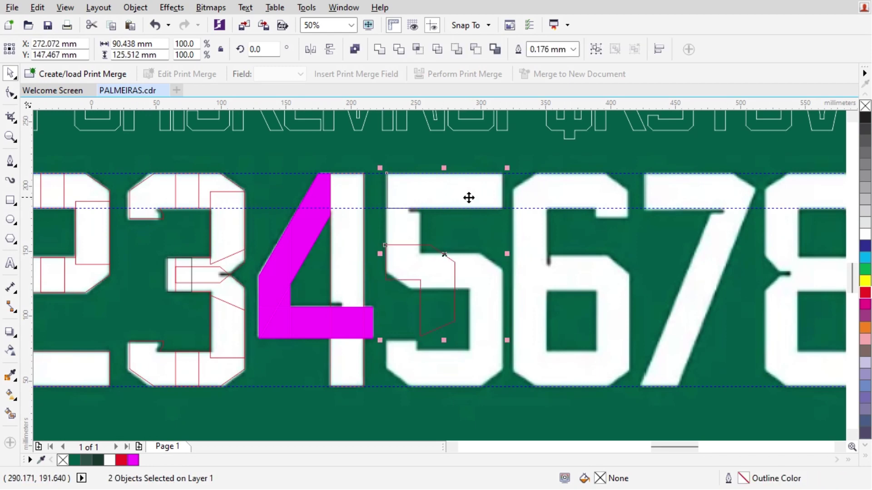
{"action": "left_click", "coordinate": [474, 199], "text": "shift"}
{"action": "scroll", "coordinate": [495, 254], "scroll_direction": "up", "scroll_amount": 2}
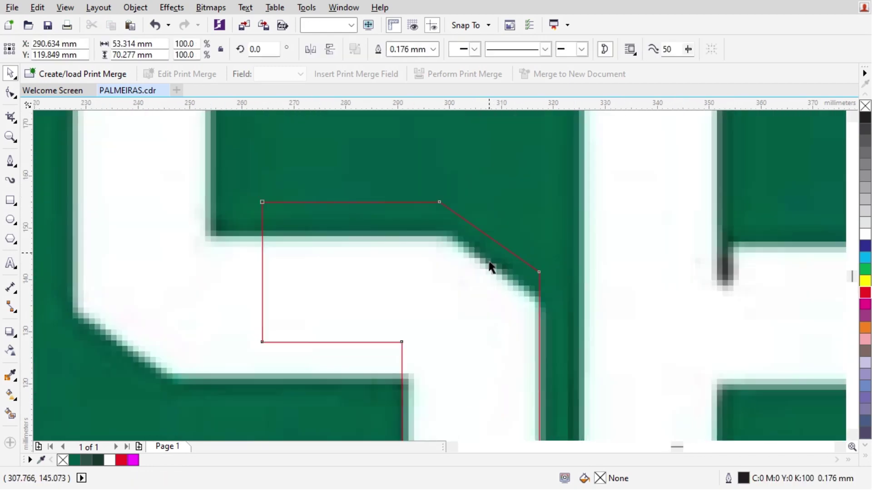
{"action": "scroll", "coordinate": [489, 283], "scroll_direction": "down", "scroll_amount": 2}
{"action": "scroll", "coordinate": [455, 272], "scroll_direction": "up", "scroll_amount": 1}
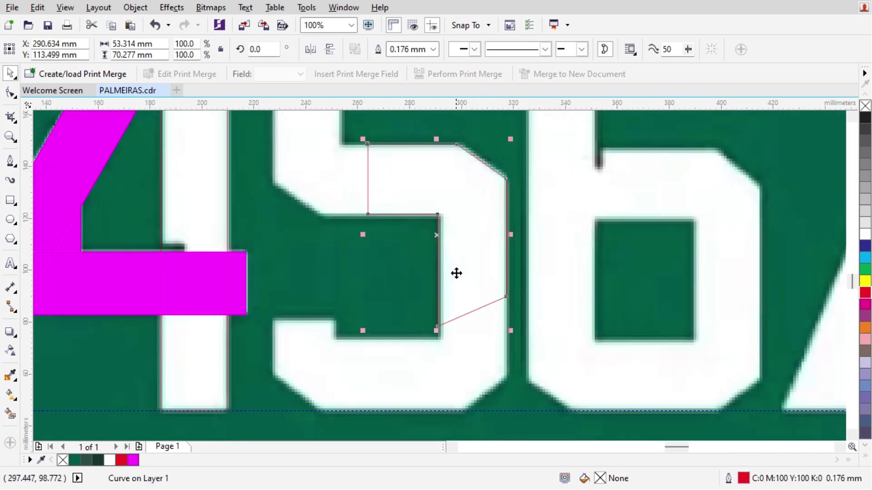
Create a vertically mirrored copy of the bowl's corner piece and bottom-align it with the 4's stem
{"action": "left_click_drag", "start_coordinate": [455, 273], "coordinate": [465, 329]}
{"action": "left_click", "coordinate": [311, 52]}
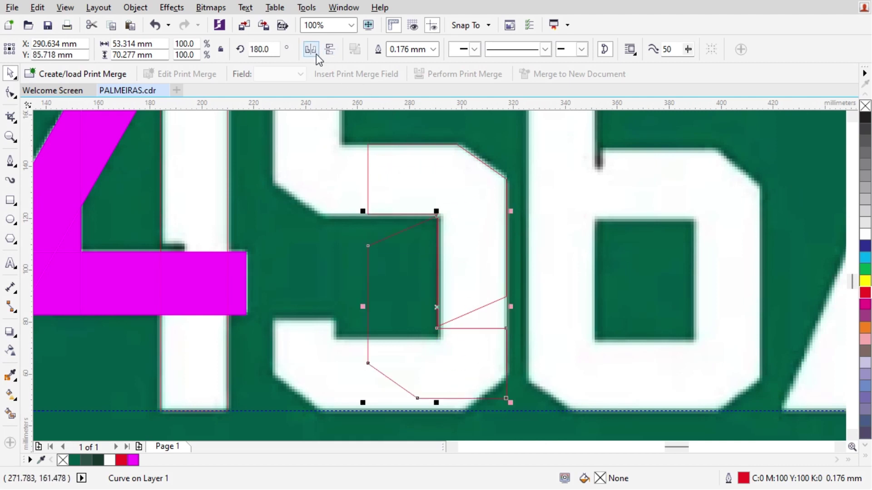
{"action": "left_click", "coordinate": [200, 348], "text": "shift"}
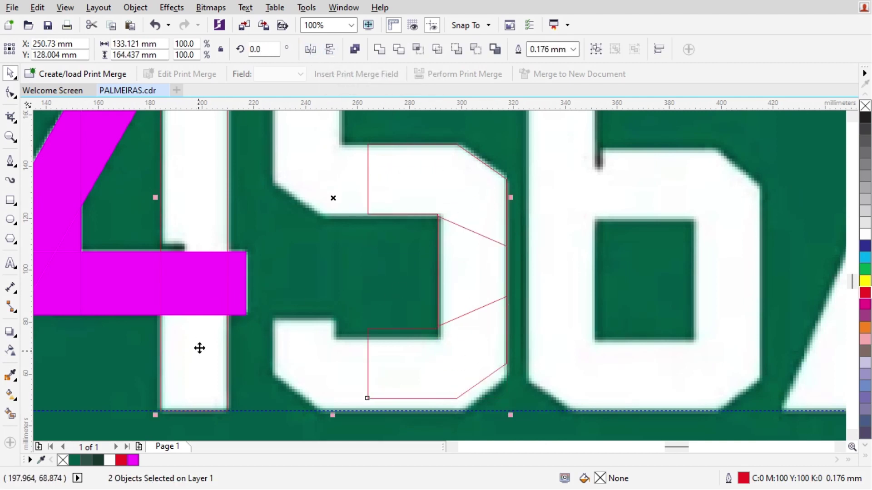
{"action": "key", "text": "b"}
{"action": "left_click", "coordinate": [248, 325]}
Create a horizontally mirrored copy of the lower-right piece and left-align it with the 5's top bar
{"action": "left_click_drag", "start_coordinate": [421, 372], "coordinate": [353, 364]}
{"action": "right_click", "coordinate": [352, 364]}
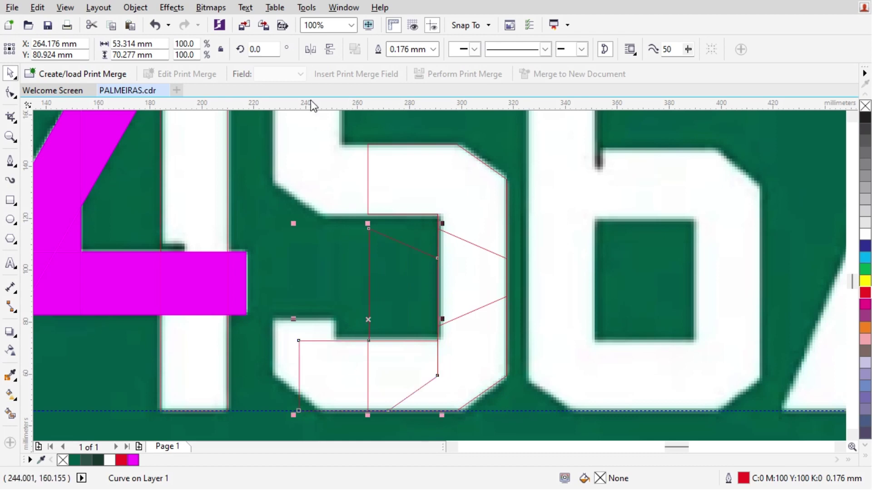
{"action": "left_click", "coordinate": [316, 53]}
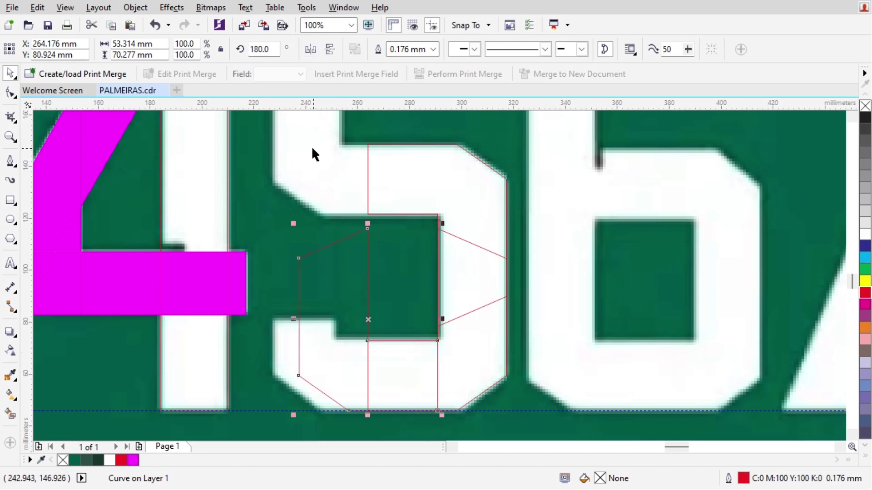
{"action": "scroll", "coordinate": [312, 155], "scroll_direction": "down", "scroll_amount": 2}
{"action": "left_click", "coordinate": [333, 149], "text": "shift"}
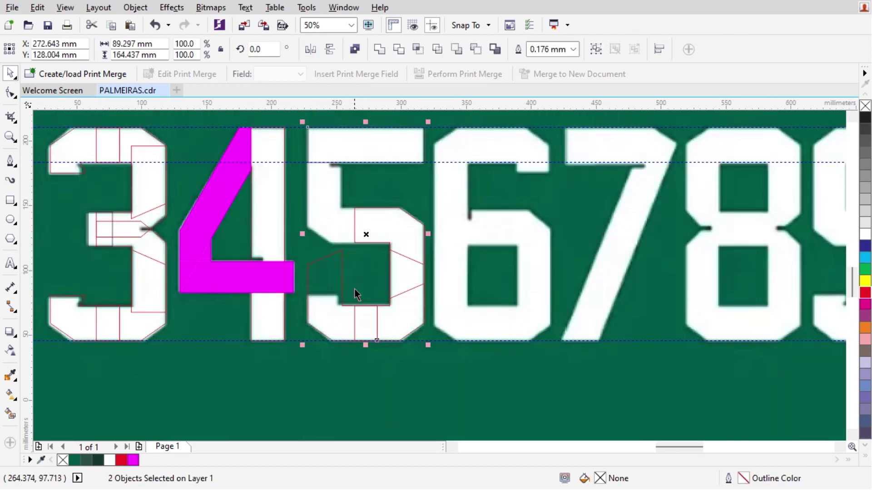
{"action": "scroll", "coordinate": [355, 289], "scroll_direction": "up", "scroll_amount": 4}
{"action": "key", "text": "Escape"}
Add a vertical guideline at the 5's lower hook and move the lower-left piece's inner nodes onto it
{"action": "left_click", "coordinate": [328, 281]}
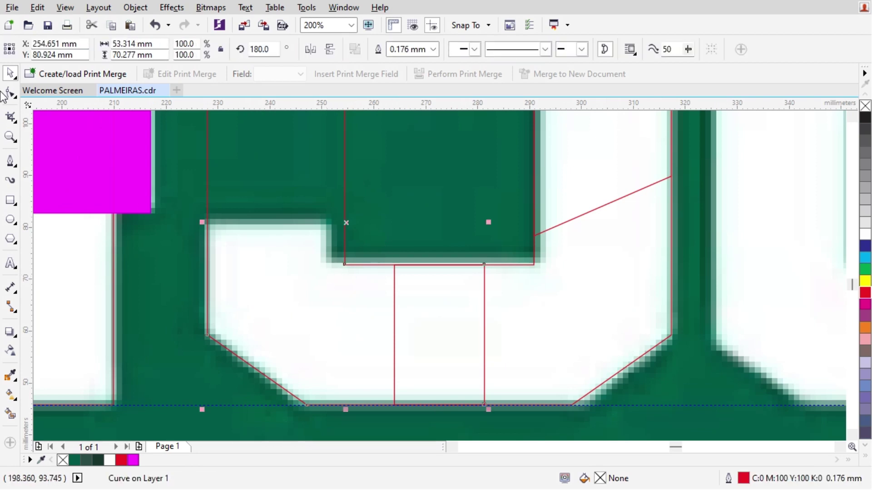
{"action": "key", "text": "F10"}
{"action": "scroll", "coordinate": [407, 311], "scroll_direction": "down", "scroll_amount": 4}
{"action": "scroll", "coordinate": [391, 214], "scroll_direction": "up", "scroll_amount": 2}
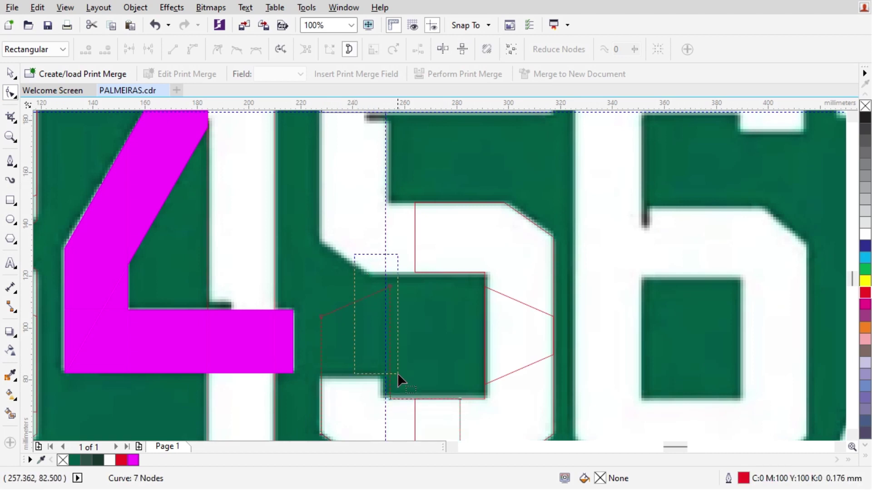
{"action": "left_click", "coordinate": [389, 400]}
{"action": "scroll", "coordinate": [390, 395], "scroll_direction": "up", "scroll_amount": 4}
{"action": "left_click_drag", "start_coordinate": [408, 383], "coordinate": [389, 380]}
{"action": "scroll", "coordinate": [385, 378], "scroll_direction": "down", "scroll_amount": 3}
{"action": "scroll", "coordinate": [376, 356], "scroll_direction": "up", "scroll_amount": 1}
{"action": "key", "text": "space"}
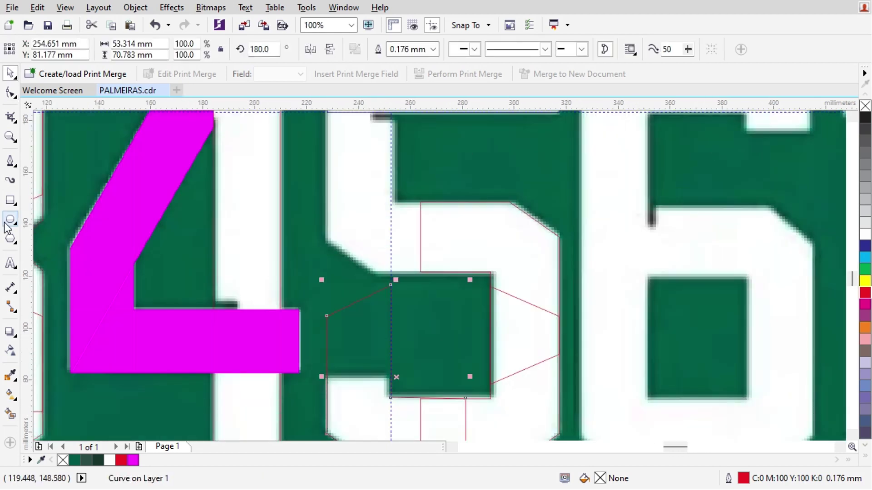
{"action": "scroll", "coordinate": [416, 318], "scroll_direction": "down", "scroll_amount": 1}
{"action": "scroll", "coordinate": [369, 331], "scroll_direction": "up", "scroll_amount": 1}
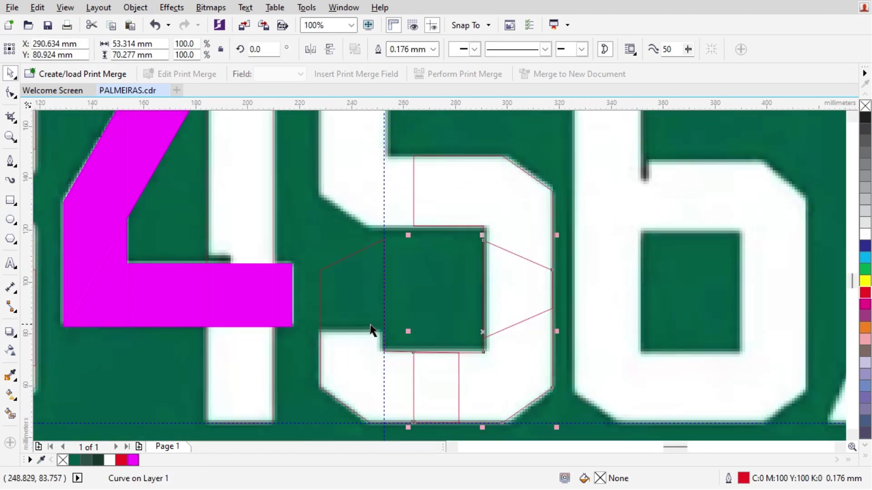
{"action": "left_click_drag", "start_coordinate": [346, 344], "coordinate": [345, 247]}
{"action": "right_click", "coordinate": [345, 247]}
{"action": "scroll", "coordinate": [354, 316], "scroll_direction": "down", "scroll_amount": 1}
{"action": "scroll", "coordinate": [369, 220], "scroll_direction": "up", "scroll_amount": 1}
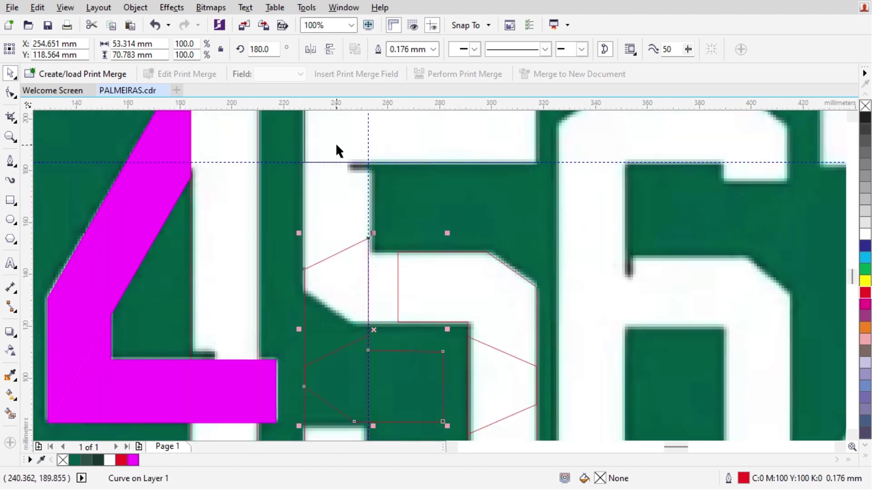
{"action": "left_click_drag", "start_coordinate": [336, 149], "coordinate": [328, 197]}
{"action": "scroll", "coordinate": [416, 247], "scroll_direction": "up", "scroll_amount": 1}
{"action": "scroll", "coordinate": [423, 255], "scroll_direction": "up", "scroll_amount": 1}
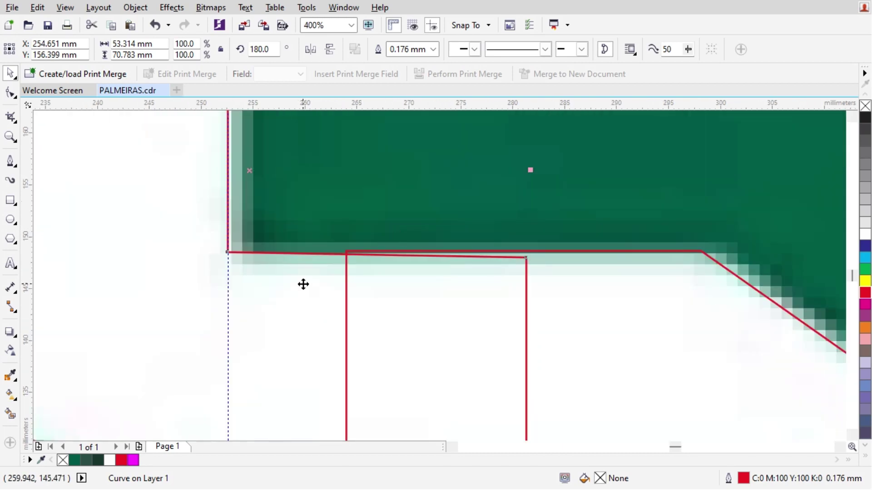
{"action": "key", "text": "Escape"}
{"action": "left_click", "coordinate": [296, 268]}
{"action": "scroll", "coordinate": [396, 195], "scroll_direction": "down", "scroll_amount": 2}
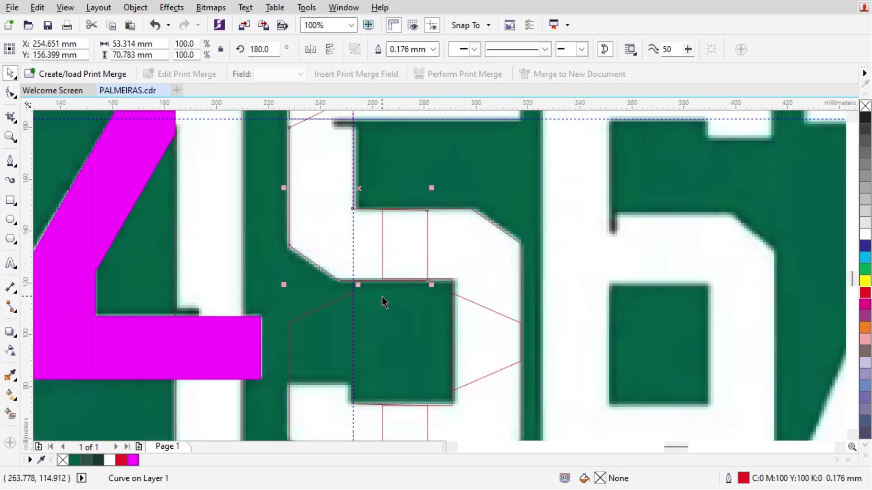
{"action": "key", "text": "Escape"}
Trim the slanted inner edge of the 5's lower-left piece straight with a rectangle about 38 mm wide, and delete the rectangle
{"action": "scroll", "coordinate": [369, 365], "scroll_direction": "down", "scroll_amount": 1}
{"action": "scroll", "coordinate": [378, 405], "scroll_direction": "up", "scroll_amount": 2}
{"action": "left_click", "coordinate": [405, 389]}
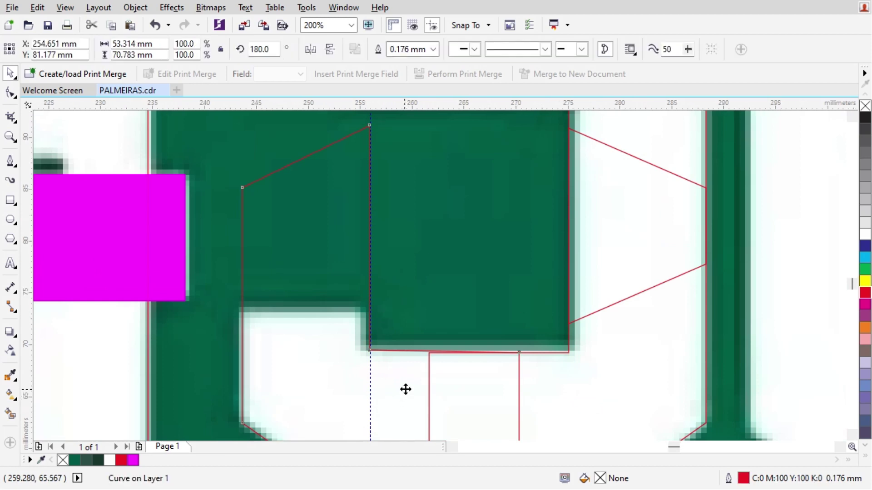
{"action": "scroll", "coordinate": [405, 389], "scroll_direction": "up", "scroll_amount": 1}
{"action": "left_click", "coordinate": [10, 199]}
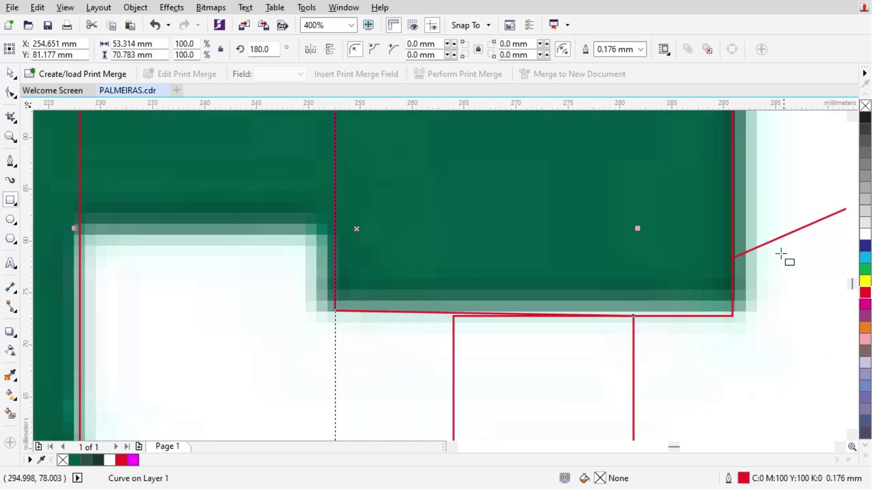
{"action": "left_click_drag", "start_coordinate": [732, 135], "coordinate": [335, 208]}
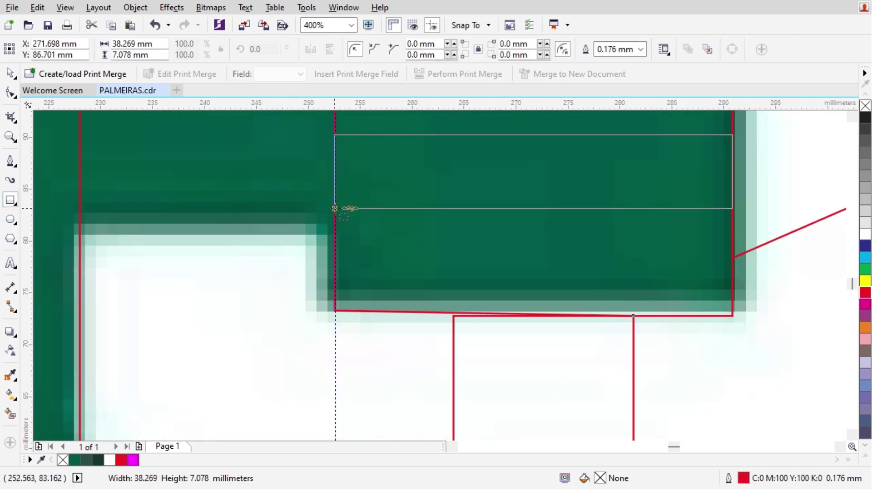
{"action": "key", "text": "space"}
{"action": "left_click_drag", "start_coordinate": [534, 210], "coordinate": [527, 317]}
{"action": "left_click", "coordinate": [399, 316], "text": "shift"}
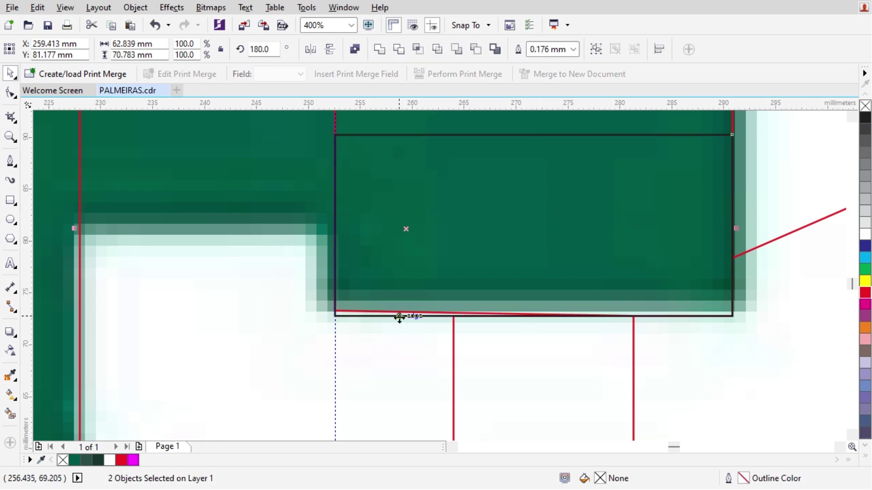
{"action": "left_click", "coordinate": [406, 50]}
{"action": "left_click", "coordinate": [508, 247]}
{"action": "key", "text": "Delete"}
Place a copy of the 5's lower-left piece at the bowl's upper left and align it with the bowl's upper bar in wireframe view
{"action": "scroll", "coordinate": [401, 377], "scroll_direction": "down", "scroll_amount": 2}
{"action": "left_click_drag", "start_coordinate": [358, 360], "coordinate": [370, 212]}
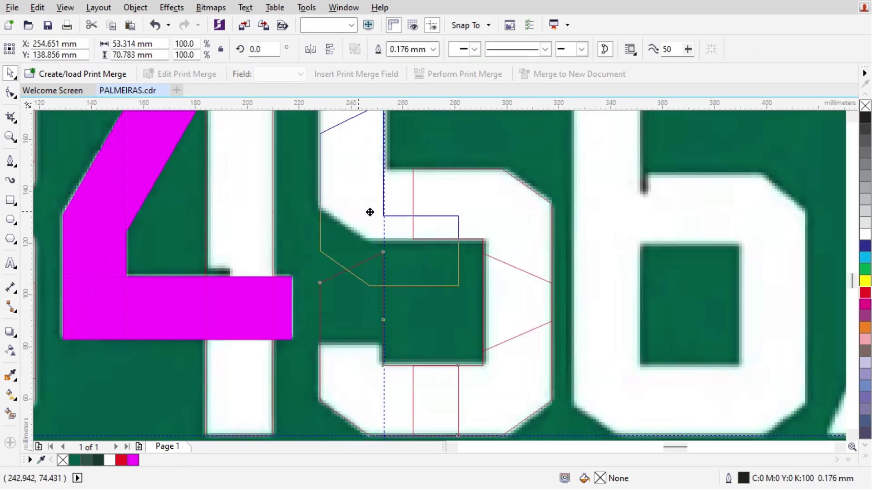
{"action": "scroll", "coordinate": [471, 193], "scroll_direction": "up", "scroll_amount": 2}
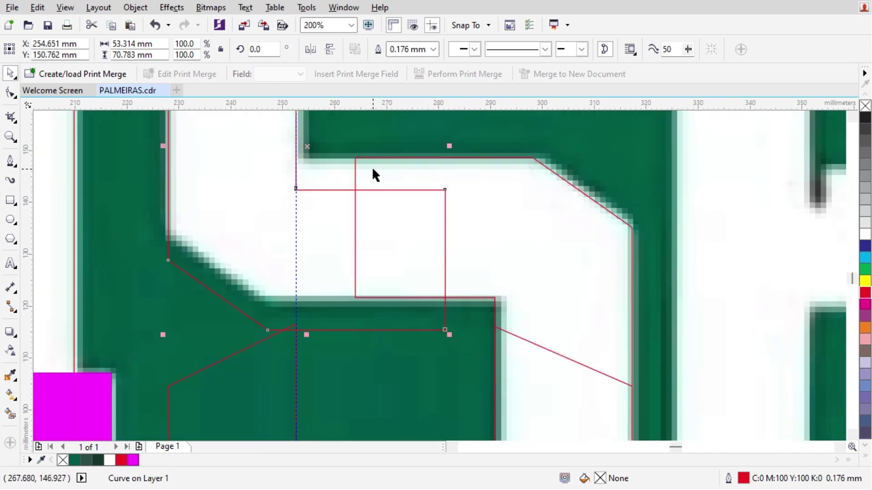
{"action": "scroll", "coordinate": [375, 175], "scroll_direction": "up", "scroll_amount": 4}
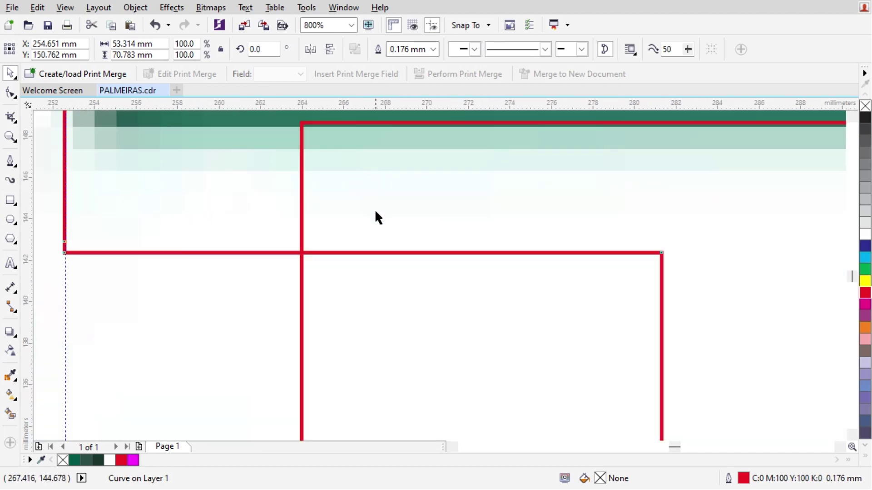
{"action": "left_click", "coordinate": [65, 7]}
{"action": "left_click", "coordinate": [91, 37]}
{"action": "left_click_drag", "start_coordinate": [349, 252], "coordinate": [340, 124]}
{"action": "scroll", "coordinate": [365, 201], "scroll_direction": "down", "scroll_amount": 4}
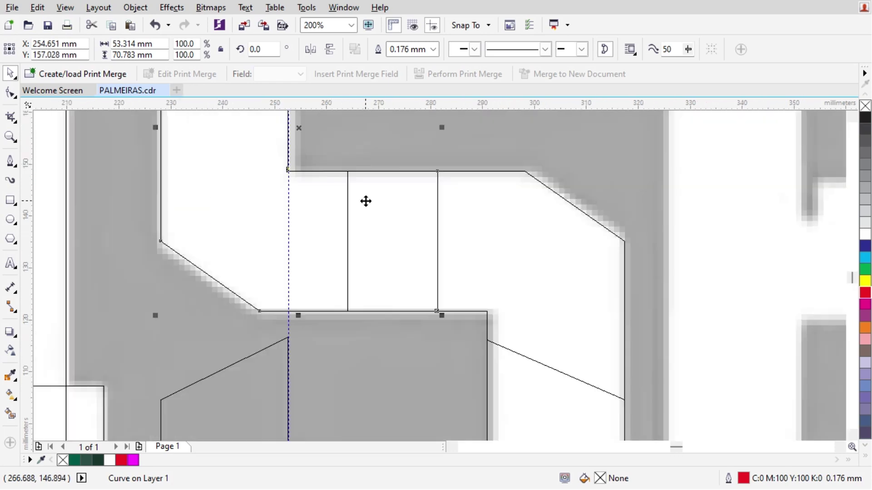
{"action": "left_click", "coordinate": [65, 7]}
{"action": "left_click", "coordinate": [91, 83]}
Move the outer top node of the 5's upper-left stem piece up into the top bar, making the piece about 75 mm tall
{"action": "scroll", "coordinate": [336, 275], "scroll_direction": "down", "scroll_amount": 4}
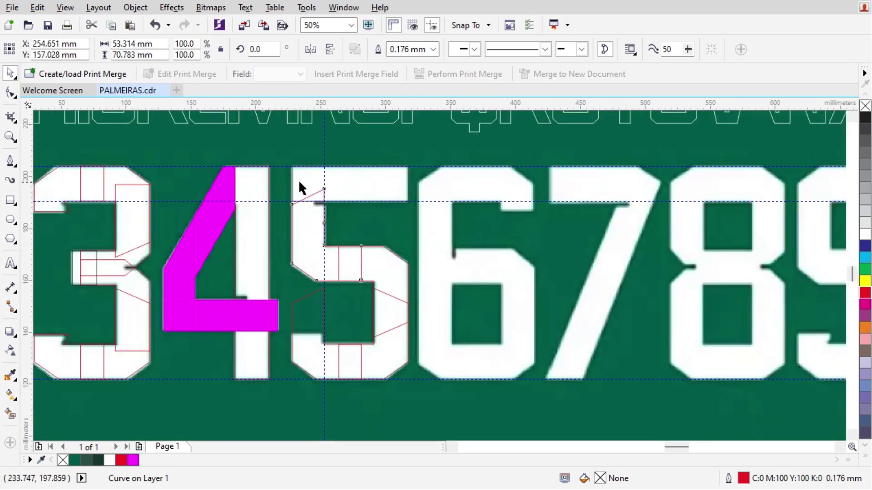
{"action": "scroll", "coordinate": [298, 182], "scroll_direction": "up", "scroll_amount": 2}
{"action": "key", "text": "F10"}
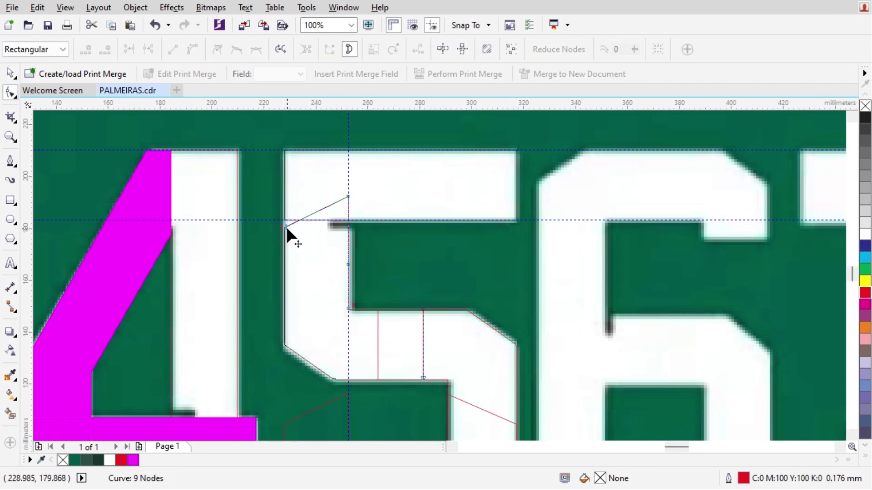
{"action": "left_click_drag", "start_coordinate": [286, 227], "coordinate": [287, 186]}
{"action": "scroll", "coordinate": [363, 216], "scroll_direction": "down", "scroll_amount": 2}
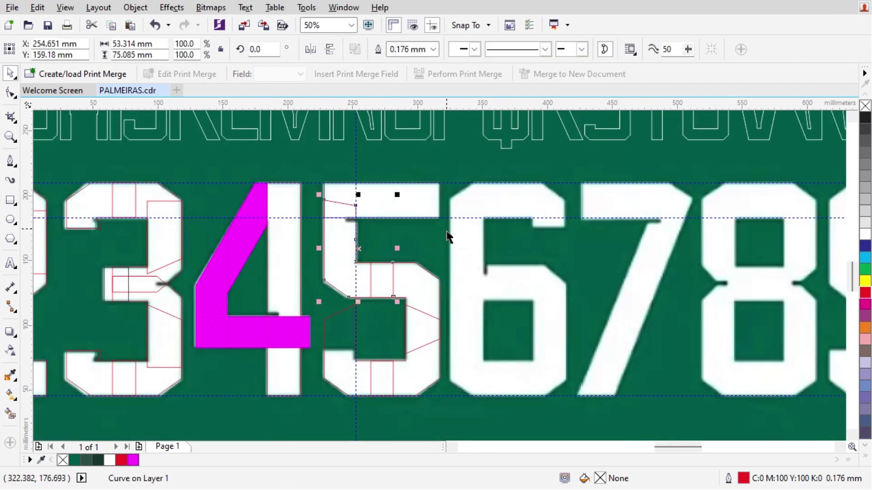
Trim the top of the 5's lower-left piece level with the 3's lower hook using a rectangle, and delete the rectangle
{"action": "left_click_drag", "start_coordinate": [313, 170], "coordinate": [334, 252]}
{"action": "scroll", "coordinate": [368, 345], "scroll_direction": "up", "scroll_amount": 1}
{"action": "left_click", "coordinate": [11, 200]}
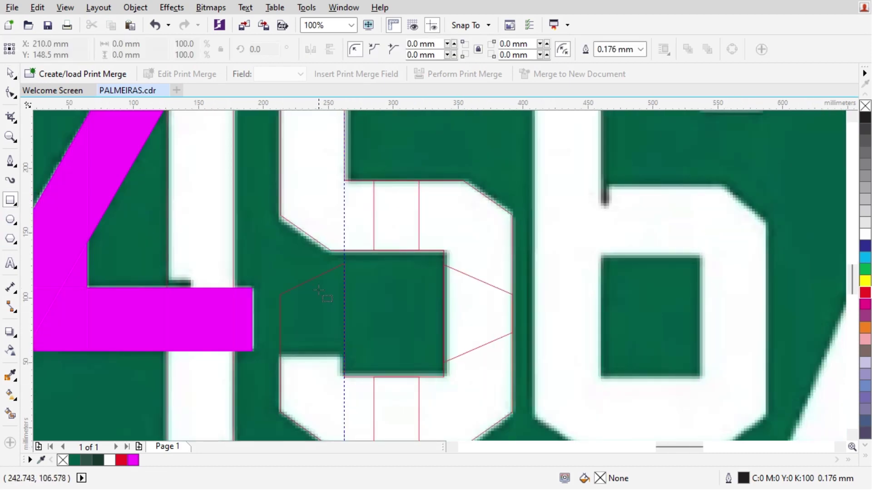
{"action": "scroll", "coordinate": [113, 333], "scroll_direction": "down", "scroll_amount": 3}
{"action": "scroll", "coordinate": [46, 332], "scroll_direction": "up", "scroll_amount": 1}
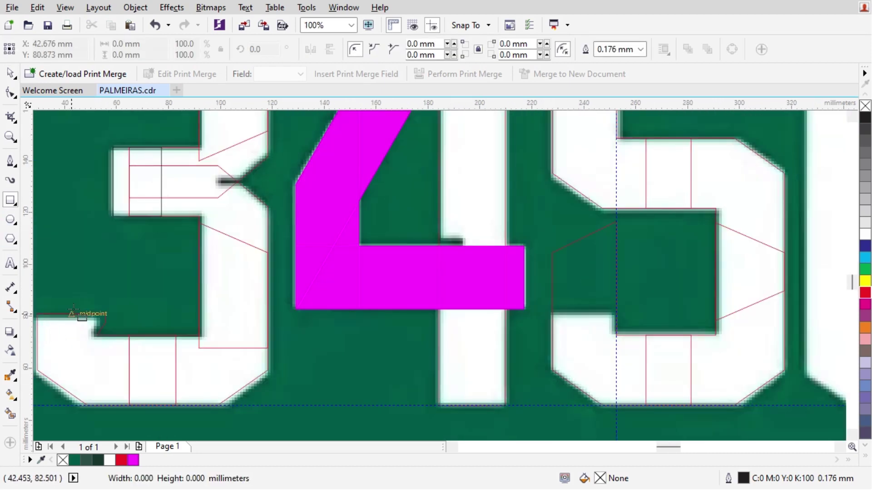
{"action": "left_click_drag", "start_coordinate": [71, 314], "coordinate": [442, 219]}
{"action": "key", "text": "space"}
{"action": "left_click_drag", "start_coordinate": [329, 267], "coordinate": [510, 283]}
{"action": "left_click", "coordinate": [567, 352], "text": "shift"}
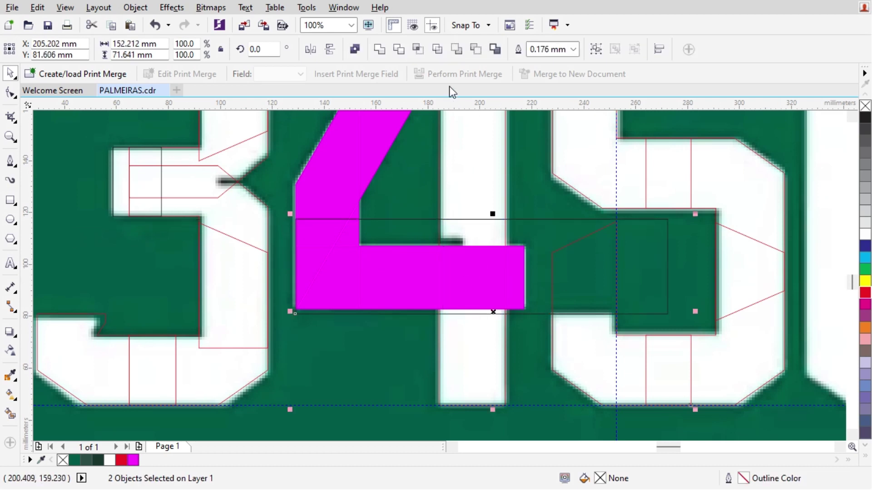
{"action": "left_click", "coordinate": [399, 49]}
{"action": "left_click", "coordinate": [563, 243]}
{"action": "key", "text": "Delete"}
Copy all of the 5's traced pieces onto the reference 6
{"action": "scroll", "coordinate": [342, 274], "scroll_direction": "down", "scroll_amount": 1}
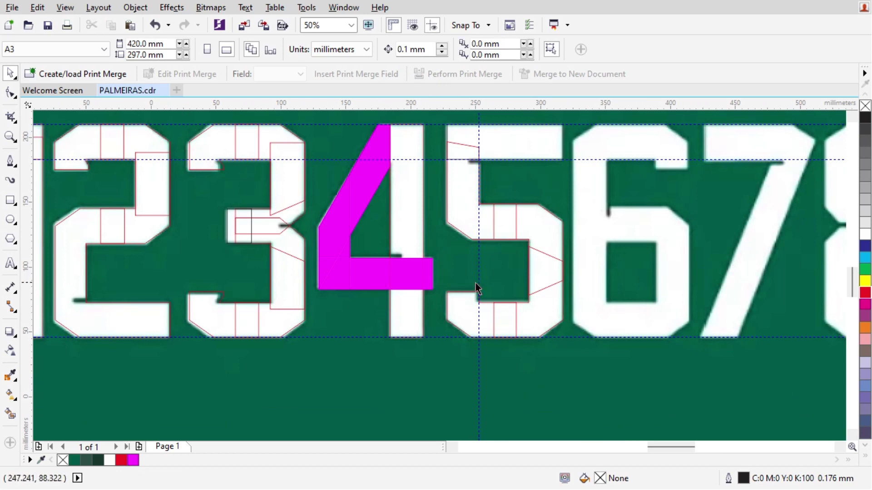
{"action": "left_click_drag", "start_coordinate": [587, 117], "coordinate": [434, 361]}
{"action": "scroll", "coordinate": [479, 317], "scroll_direction": "up", "scroll_amount": 2}
{"action": "left_click_drag", "start_coordinate": [479, 317], "coordinate": [636, 301]}
{"action": "right_click", "coordinate": [636, 302]}
{"action": "key", "text": "Escape"}
{"action": "scroll", "coordinate": [636, 302], "scroll_direction": "down", "scroll_amount": 1}
{"action": "scroll", "coordinate": [677, 293], "scroll_direction": "up", "scroll_amount": 1}
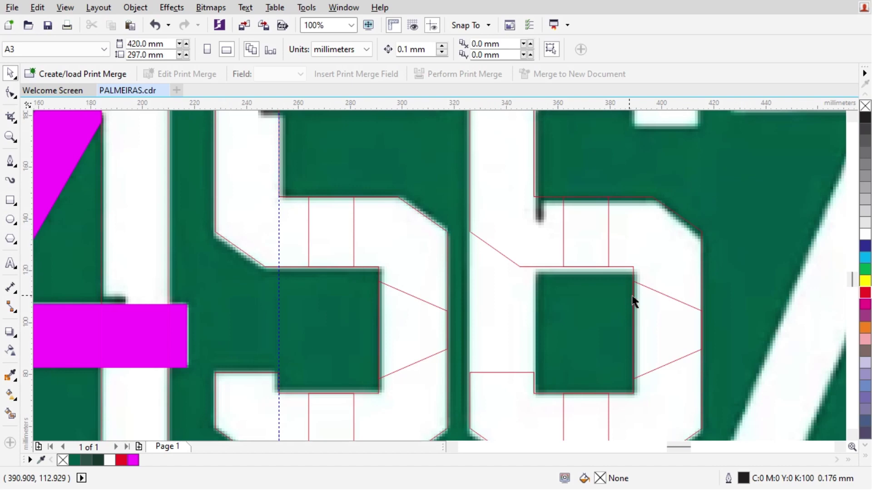
Delete the copied upper-left stem piece from the 6
{"action": "left_click", "coordinate": [494, 383]}
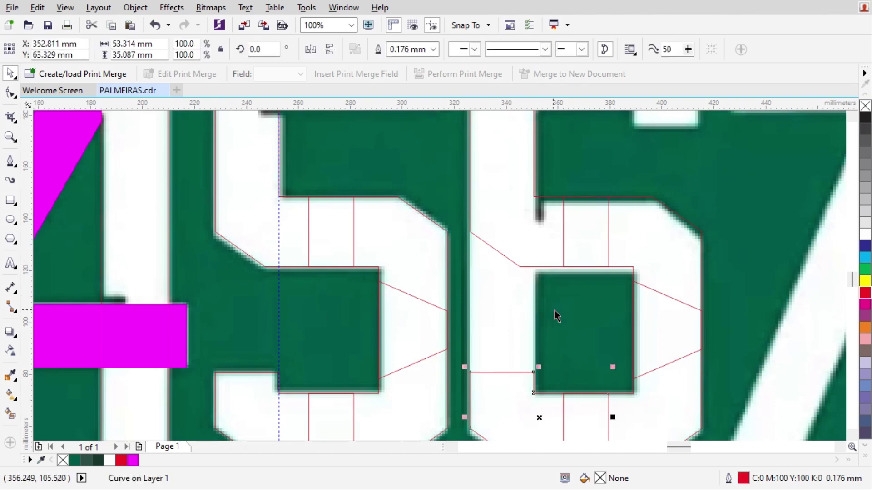
{"action": "left_click", "coordinate": [520, 230]}
{"action": "scroll", "coordinate": [520, 230], "scroll_direction": "down", "scroll_amount": 3}
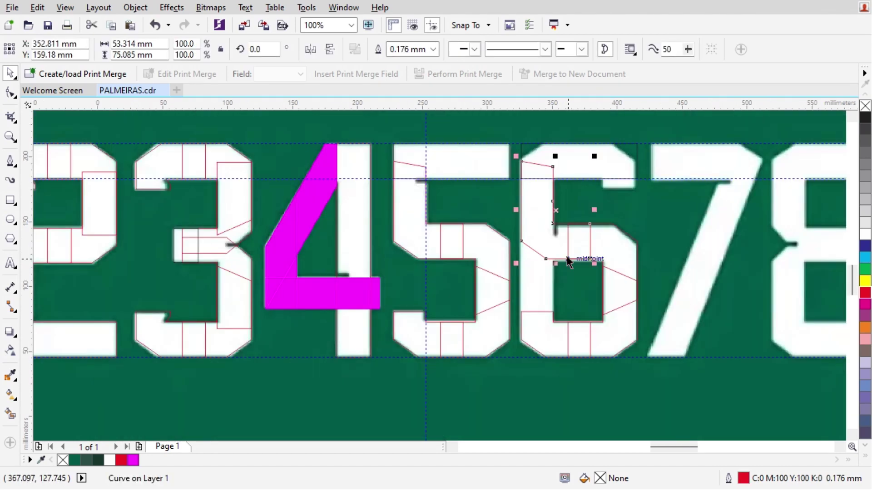
{"action": "key", "text": "Escape"}
Move the 6's right bowl piece down about 2 mm so its upper bar matches the reference bowl
{"action": "scroll", "coordinate": [629, 265], "scroll_direction": "up", "scroll_amount": 3}
{"action": "left_click", "coordinate": [597, 257]}
{"action": "scroll", "coordinate": [586, 230], "scroll_direction": "up", "scroll_amount": 1}
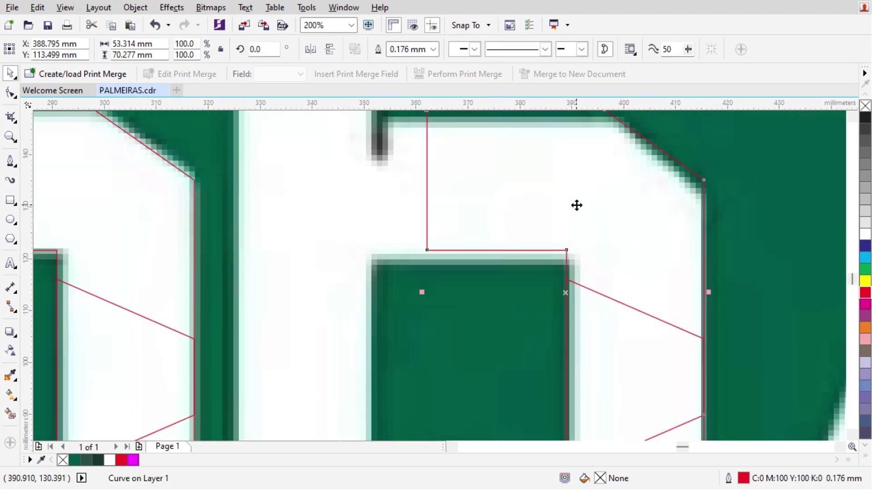
{"action": "scroll", "coordinate": [576, 205], "scroll_direction": "up", "scroll_amount": 1}
{"action": "left_click_drag", "start_coordinate": [576, 209], "coordinate": [577, 231]}
{"action": "scroll", "coordinate": [575, 240], "scroll_direction": "down", "scroll_amount": 2}
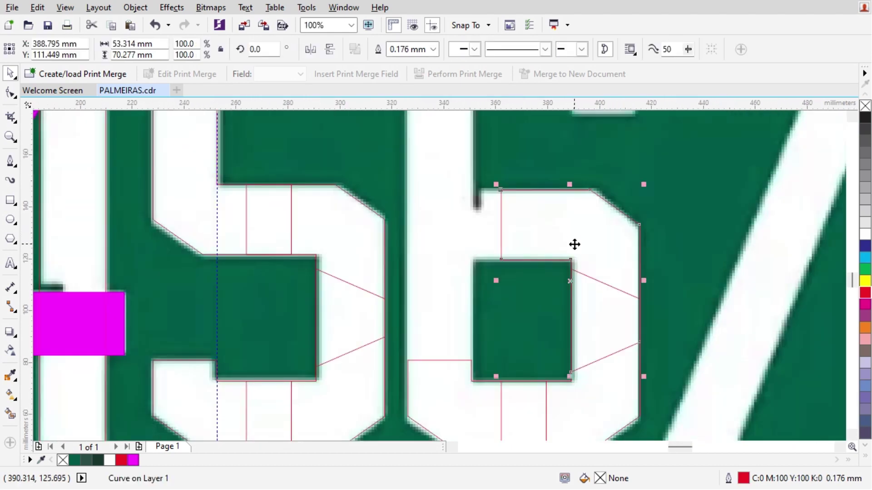
Delete the copied rectangular top bar from the 6
{"action": "left_click", "coordinate": [423, 398]}
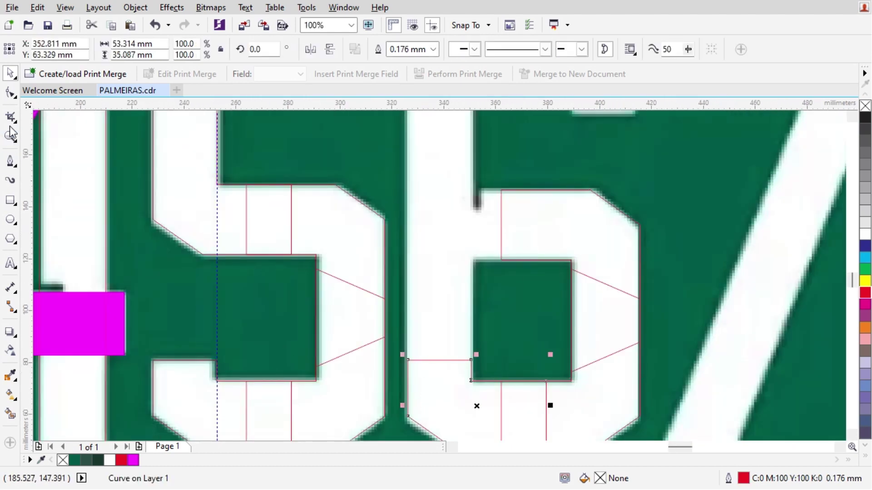
{"action": "left_click", "coordinate": [10, 93]}
{"action": "scroll", "coordinate": [380, 327], "scroll_direction": "down", "scroll_amount": 1}
{"action": "scroll", "coordinate": [399, 306], "scroll_direction": "up", "scroll_amount": 1}
{"action": "scroll", "coordinate": [399, 306], "scroll_direction": "down", "scroll_amount": 1}
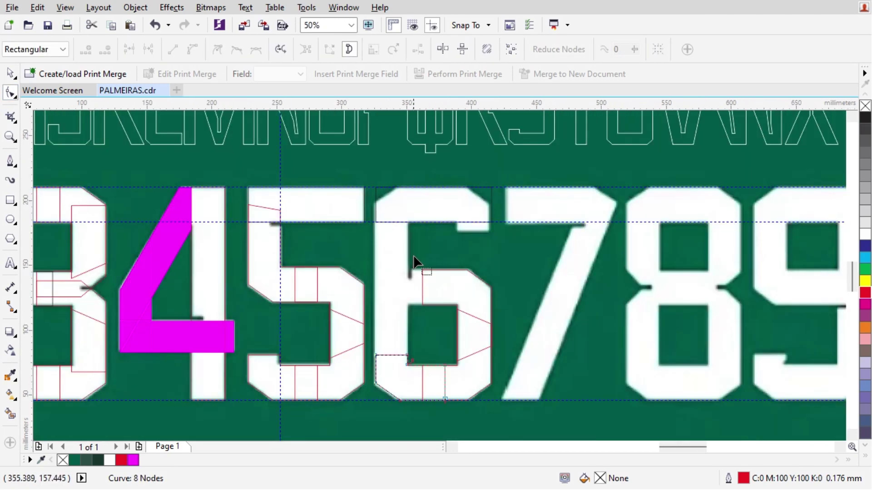
{"action": "key", "text": "space"}
{"action": "left_click", "coordinate": [421, 197]}
{"action": "key", "text": "Delete"}
Stretch the top edge of the 6's lower-left piece up through the stem, making the piece about 144 mm tall
{"action": "left_click", "coordinate": [398, 369]}
{"action": "scroll", "coordinate": [399, 368], "scroll_direction": "up", "scroll_amount": 1}
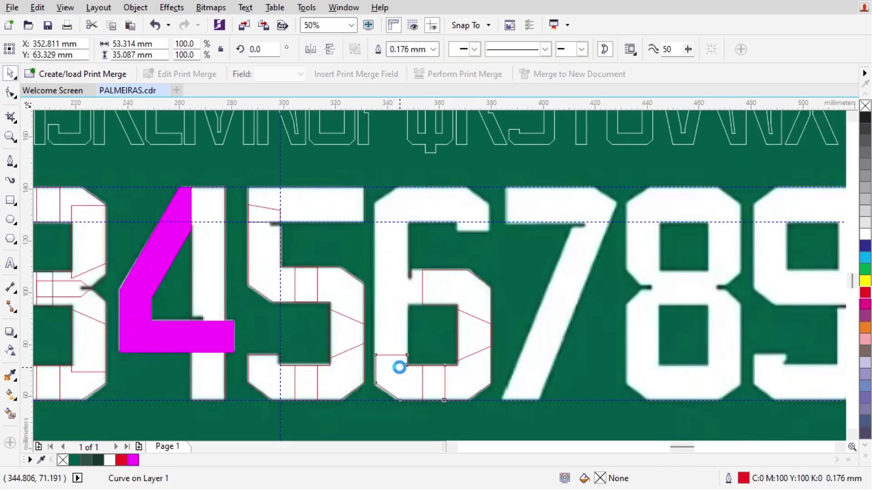
{"action": "key", "text": "space"}
{"action": "scroll", "coordinate": [400, 368], "scroll_direction": "up", "scroll_amount": 1}
{"action": "left_click_drag", "start_coordinate": [336, 344], "coordinate": [337, 345]}
{"action": "scroll", "coordinate": [437, 347], "scroll_direction": "down", "scroll_amount": 1}
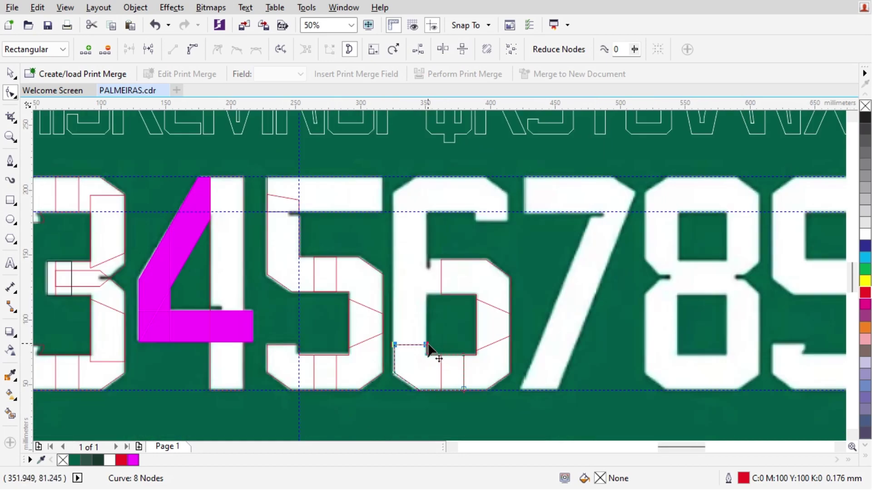
{"action": "left_click_drag", "start_coordinate": [430, 346], "coordinate": [432, 207]}
{"action": "scroll", "coordinate": [432, 207], "scroll_direction": "up", "scroll_amount": 1}
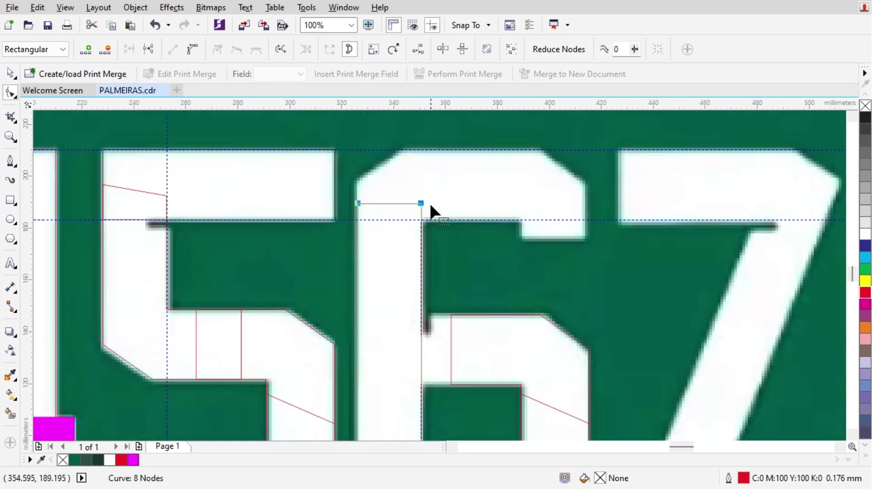
Create a vertically mirrored copy of the 6's tall left piece and top-align it with the 5's top bar
{"action": "key", "text": "space"}
{"action": "left_click_drag", "start_coordinate": [392, 305], "coordinate": [391, 282]}
{"action": "right_click", "coordinate": [391, 282]}
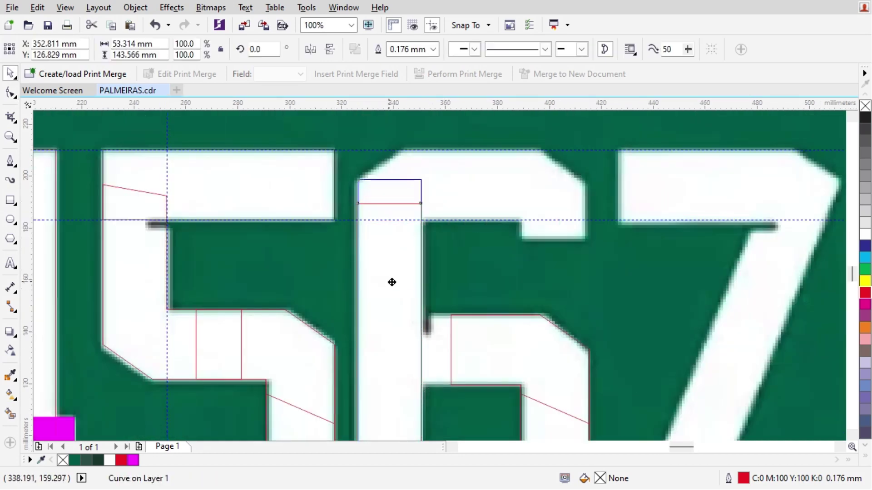
{"action": "left_click", "coordinate": [311, 49]}
{"action": "left_click", "coordinate": [324, 51]}
{"action": "left_click", "coordinate": [312, 51]}
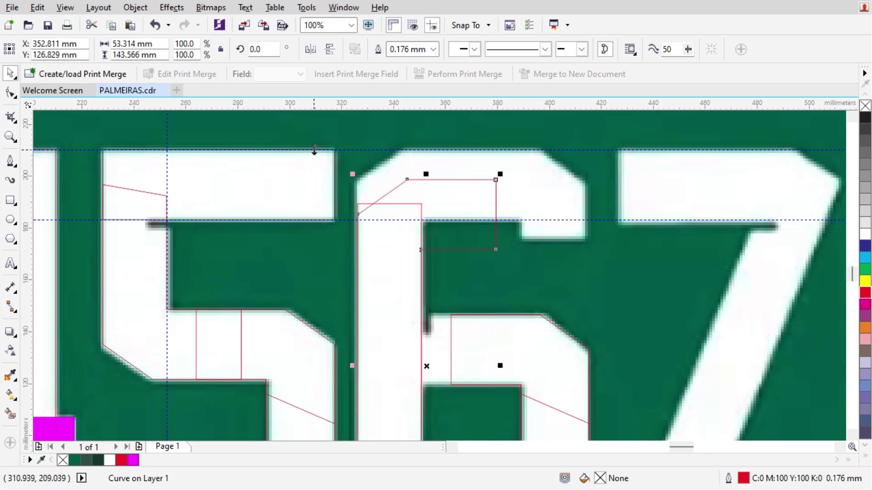
{"action": "left_click", "coordinate": [296, 167], "text": "shift"}
{"action": "key", "text": "t"}
{"action": "left_click", "coordinate": [500, 276]}
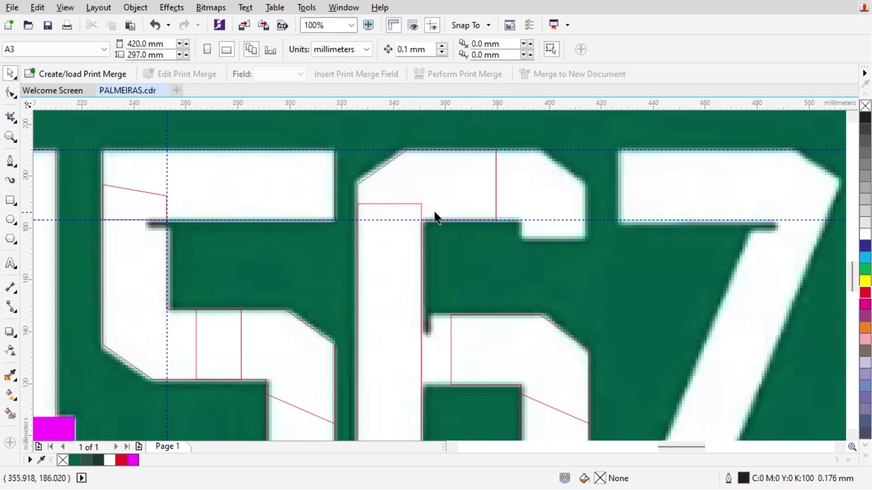
Copy the 6's right bowl piece upward and top-align the copy with the upper-left corner piece
{"action": "scroll", "coordinate": [434, 213], "scroll_direction": "down", "scroll_amount": 1}
{"action": "scroll", "coordinate": [497, 303], "scroll_direction": "up", "scroll_amount": 1}
{"action": "scroll", "coordinate": [496, 301], "scroll_direction": "down", "scroll_amount": 1}
{"action": "scroll", "coordinate": [467, 286], "scroll_direction": "up", "scroll_amount": 1}
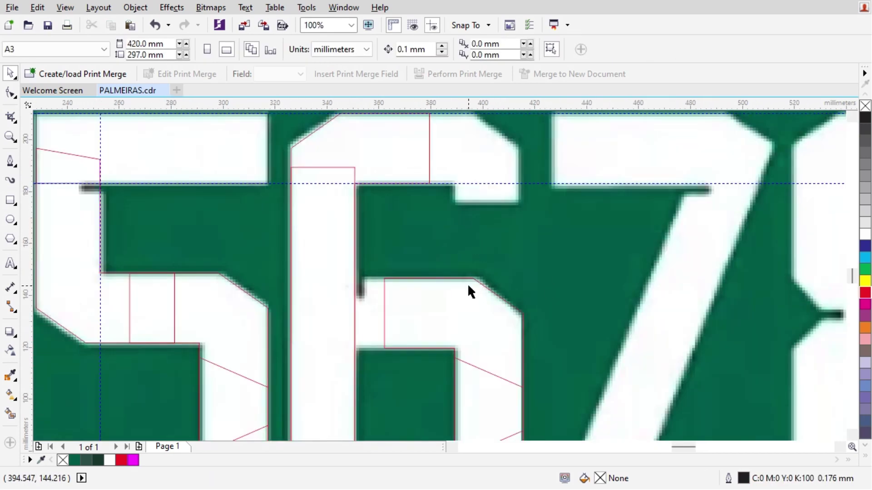
{"action": "left_click", "coordinate": [469, 234]}
{"action": "left_click", "coordinate": [381, 135], "text": "shift"}
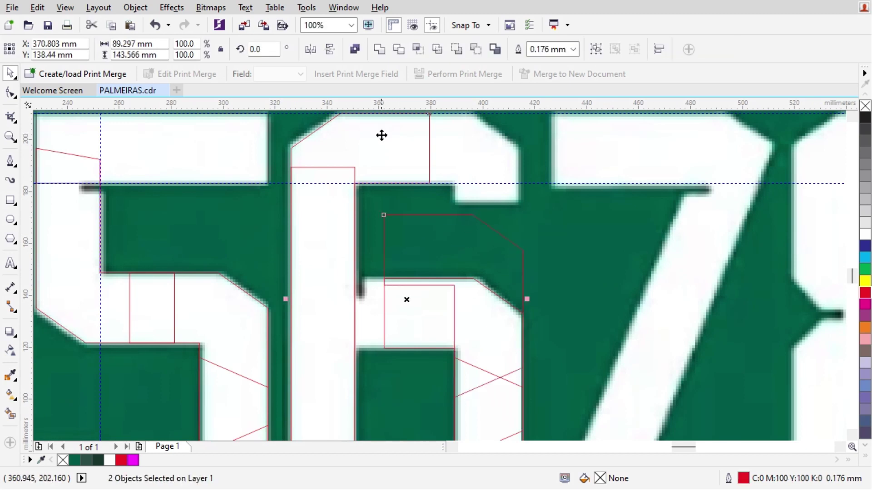
{"action": "left_click", "coordinate": [545, 240]}
Trim the 6's upper-right piece level with the 2's upper hook using a rectangle about 510 by 61 mm, and delete the rectangle
{"action": "scroll", "coordinate": [433, 267], "scroll_direction": "down", "scroll_amount": 1}
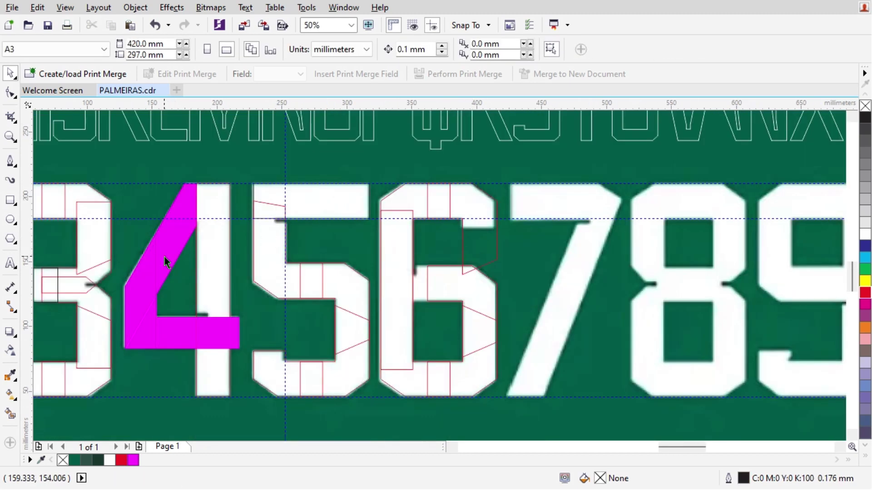
{"action": "left_click", "coordinate": [10, 200]}
{"action": "scroll", "coordinate": [477, 284], "scroll_direction": "down", "scroll_amount": 1}
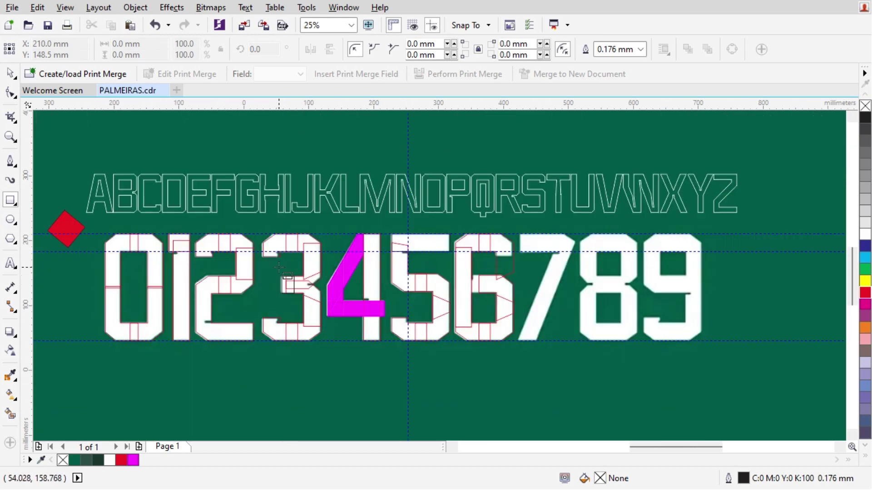
{"action": "scroll", "coordinate": [245, 268], "scroll_direction": "up", "scroll_amount": 1}
{"action": "mouse_move", "coordinate": [122, 247]}
{"action": "left_mouse_down"}
{"action": "mouse_move", "coordinate": [511, 325]}
{"action": "mouse_move", "coordinate": [784, 325]}
{"action": "left_mouse_up"}
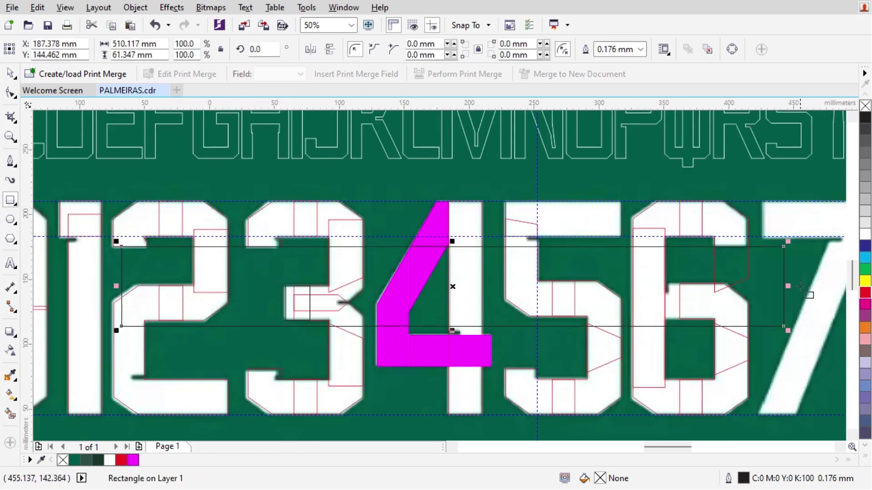
{"action": "scroll", "coordinate": [771, 256], "scroll_direction": "up", "scroll_amount": 2}
{"action": "key", "text": "space"}
{"action": "left_click", "coordinate": [551, 139], "text": "shift"}
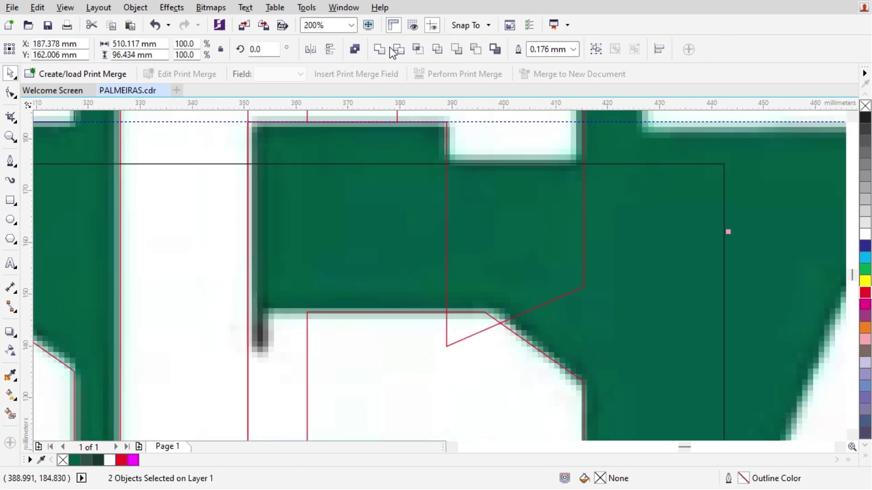
{"action": "left_click", "coordinate": [398, 49]}
{"action": "left_click", "coordinate": [407, 176]}
{"action": "key", "text": "Delete"}
Extend the left end of the 6's bowl piece into the stem, making the piece about 72 mm wide
{"action": "scroll", "coordinate": [427, 178], "scroll_direction": "down", "scroll_amount": 2}
{"action": "scroll", "coordinate": [393, 209], "scroll_direction": "up", "scroll_amount": 1}
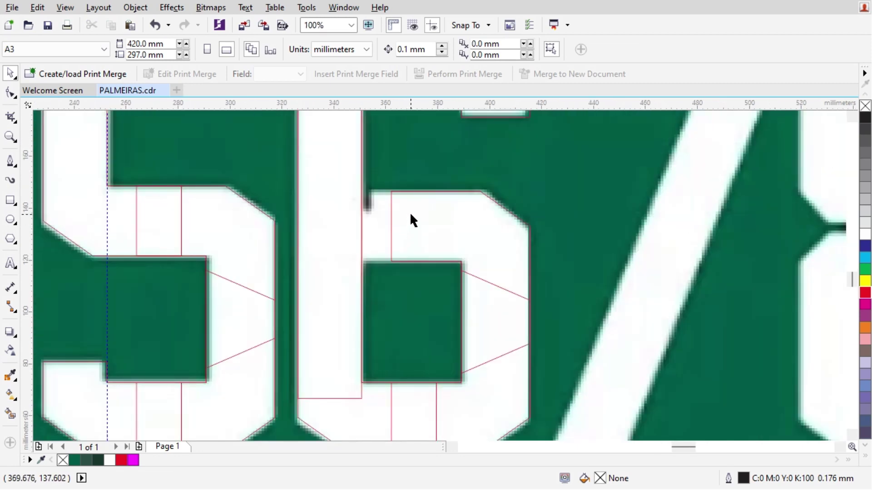
{"action": "left_click", "coordinate": [413, 220]}
{"action": "left_click", "coordinate": [11, 94]}
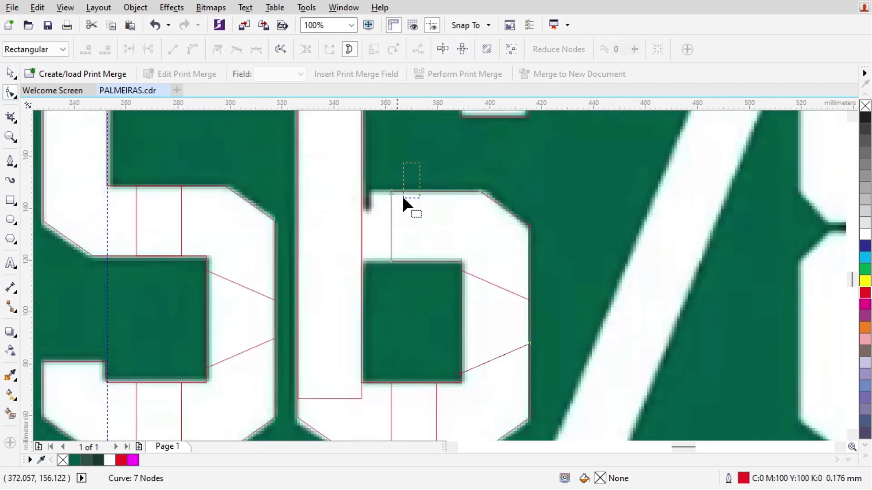
{"action": "left_click_drag", "start_coordinate": [403, 198], "coordinate": [399, 195]}
{"action": "scroll", "coordinate": [399, 195], "scroll_direction": "up", "scroll_amount": 2}
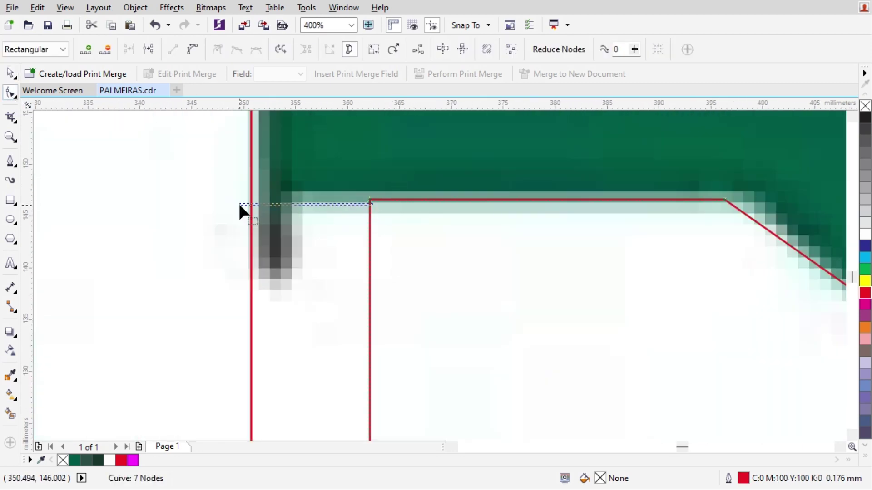
{"action": "scroll", "coordinate": [364, 203], "scroll_direction": "down", "scroll_amount": 1}
{"action": "left_click_drag", "start_coordinate": [342, 165], "coordinate": [271, 340]}
{"action": "scroll", "coordinate": [320, 307], "scroll_direction": "down", "scroll_amount": 2}
{"action": "key", "text": "space"}
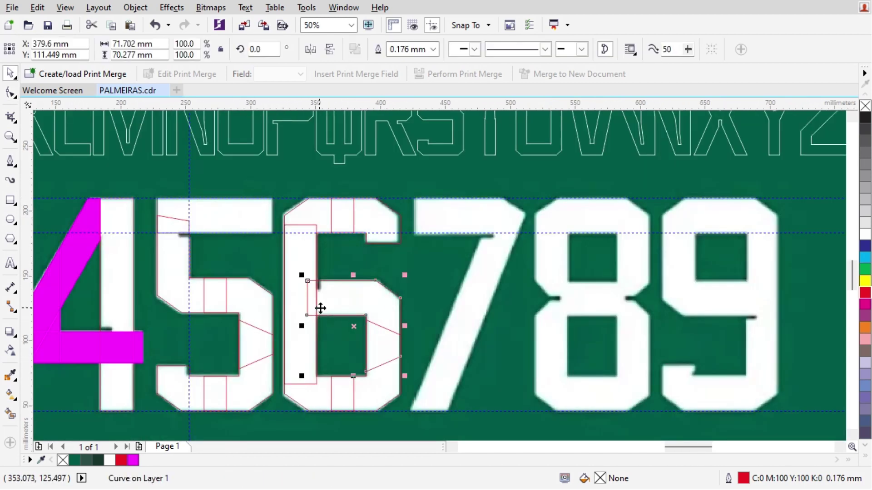
{"action": "scroll", "coordinate": [380, 287], "scroll_direction": "down", "scroll_amount": 1}
{"action": "scroll", "coordinate": [303, 296], "scroll_direction": "up", "scroll_amount": 1}
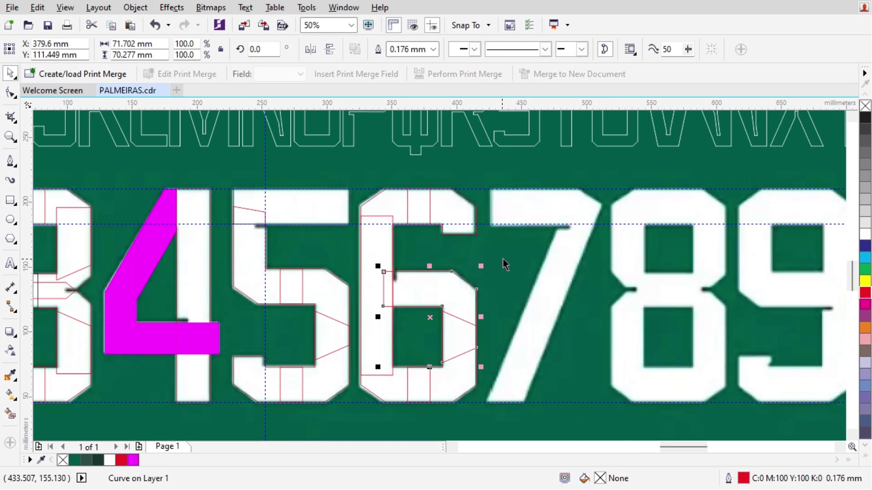
Draw a rectangle about 13 mm wide and 27 mm tall between the upper guidelines and align it with the 7's upper-left corner
{"action": "left_click", "coordinate": [493, 193]}
{"action": "scroll", "coordinate": [566, 199], "scroll_direction": "up", "scroll_amount": 1}
{"action": "left_click", "coordinate": [15, 194]}
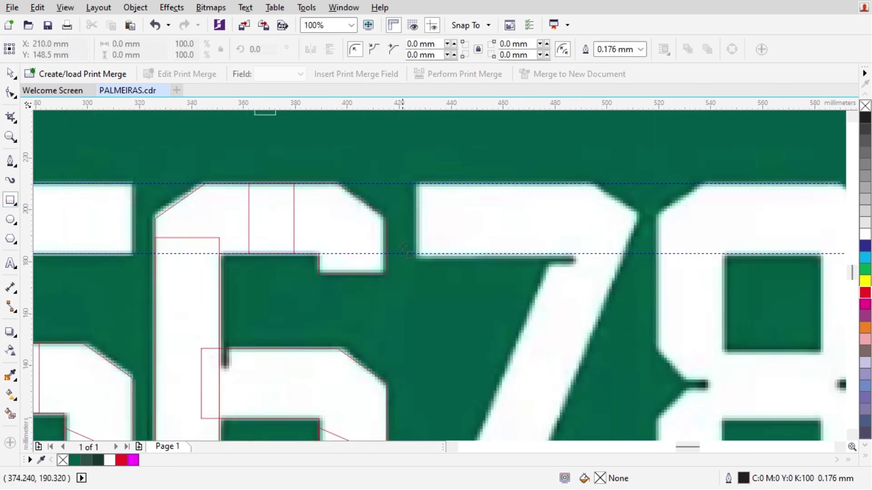
{"action": "left_click_drag", "start_coordinate": [249, 184], "coordinate": [283, 254]}
{"action": "key", "text": "space"}
{"action": "left_click_drag", "start_coordinate": [284, 240], "coordinate": [451, 242]}
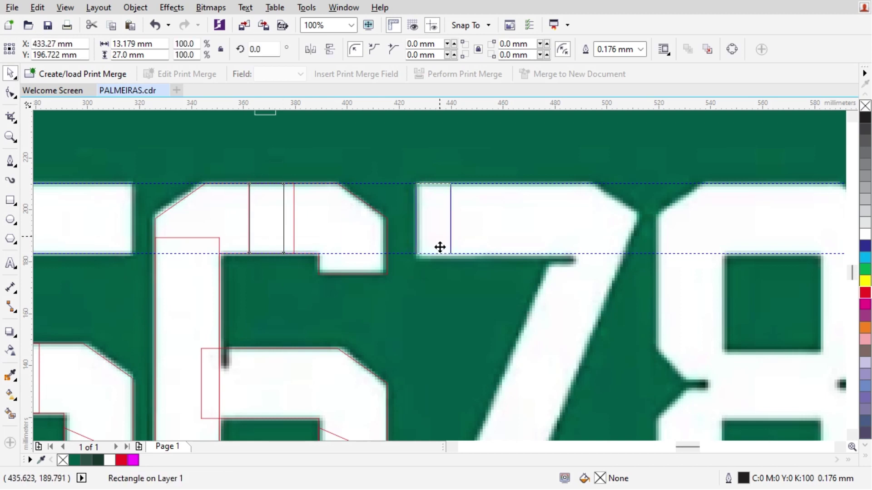
Stretch the rectangle across the 7's whole top bar, making it about 85 mm wide
{"action": "scroll", "coordinate": [523, 230], "scroll_direction": "up", "scroll_amount": 1}
{"action": "left_click_drag", "start_coordinate": [382, 207], "coordinate": [759, 222]}
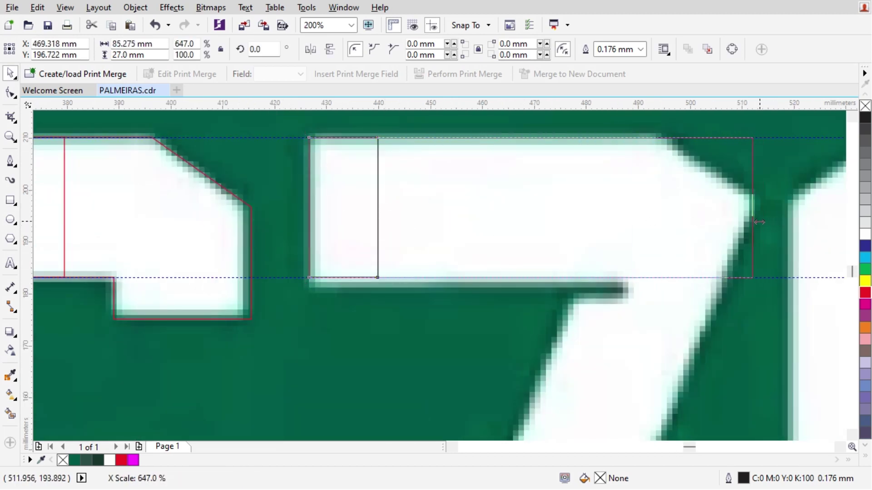
{"action": "left_click_drag", "start_coordinate": [759, 222], "coordinate": [759, 222]}
{"action": "scroll", "coordinate": [491, 224], "scroll_direction": "down", "scroll_amount": 2}
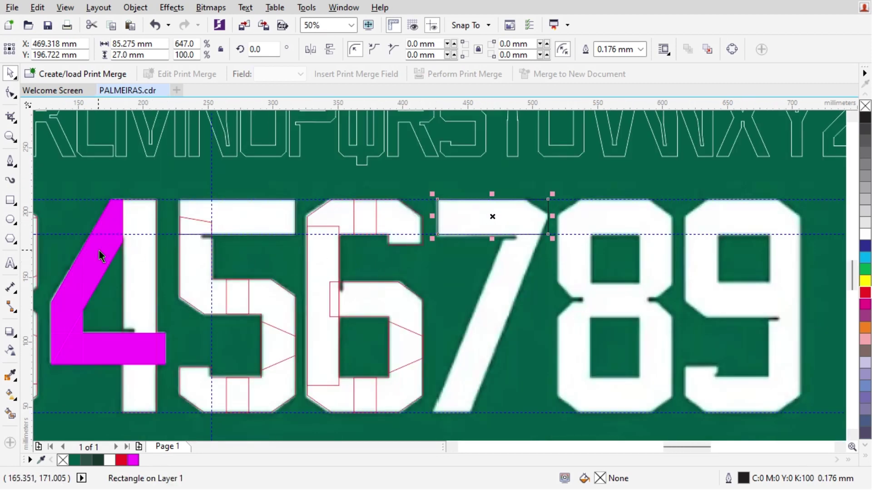
Make a copy of the 7's bar rectangle rotated 67.797° and align it with the edges of the diagonal stem
{"action": "left_click_drag", "start_coordinate": [526, 228], "coordinate": [565, 204]}
{"action": "scroll", "coordinate": [537, 369], "scroll_direction": "up", "scroll_amount": 1}
{"action": "left_click", "coordinate": [539, 361]}
{"action": "scroll", "coordinate": [461, 271], "scroll_direction": "up", "scroll_amount": 1}
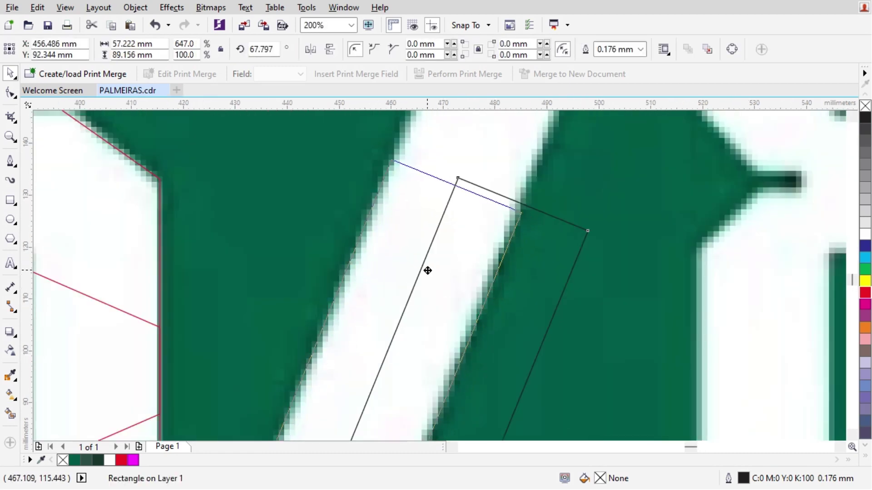
{"action": "left_click_drag", "start_coordinate": [428, 270], "coordinate": [403, 378]}
Extend both ends of the 7's diagonal piece past the baseline and top guideline, to about 116 by 236 mm overall
{"action": "scroll", "coordinate": [425, 271], "scroll_direction": "down", "scroll_amount": 1}
{"action": "scroll", "coordinate": [461, 269], "scroll_direction": "down", "scroll_amount": 1}
{"action": "scroll", "coordinate": [399, 352], "scroll_direction": "up", "scroll_amount": 1}
{"action": "scroll", "coordinate": [403, 378], "scroll_direction": "down", "scroll_amount": 1}
{"action": "scroll", "coordinate": [410, 253], "scroll_direction": "up", "scroll_amount": 1}
{"action": "key", "text": "F10"}
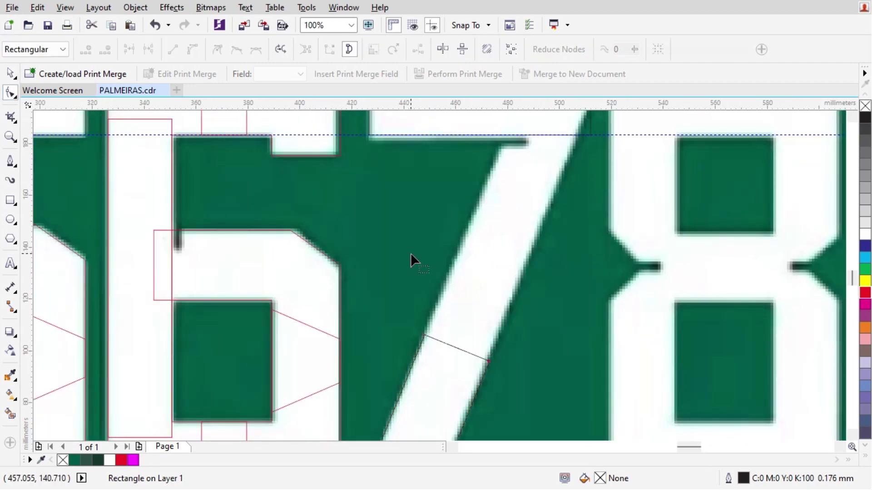
{"action": "left_click_drag", "start_coordinate": [358, 268], "coordinate": [537, 401]}
{"action": "scroll", "coordinate": [514, 373], "scroll_direction": "down", "scroll_amount": 1}
{"action": "left_click_drag", "start_coordinate": [503, 365], "coordinate": [579, 181]}
{"action": "scroll", "coordinate": [557, 233], "scroll_direction": "up", "scroll_amount": 2}
{"action": "scroll", "coordinate": [558, 233], "scroll_direction": "down", "scroll_amount": 1}
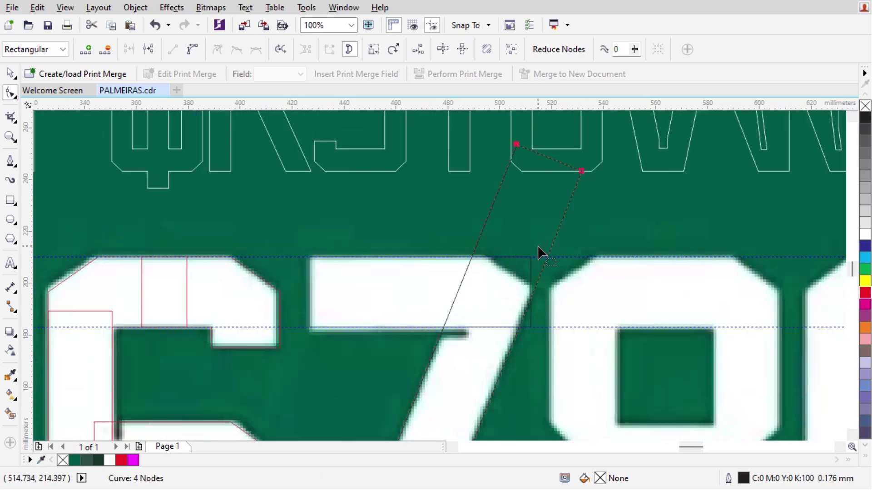
{"action": "key", "text": "space"}
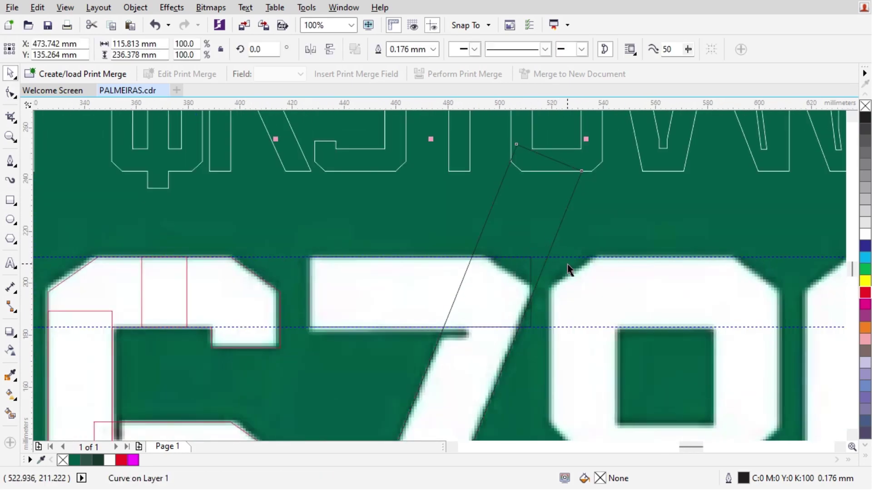
Draw a rectangle below the baseline under the 7 and smart-fill the diagonal stem between it and the top bar in magenta
{"action": "left_click", "coordinate": [10, 414]}
{"action": "scroll", "coordinate": [500, 345], "scroll_direction": "down", "scroll_amount": 2}
{"action": "scroll", "coordinate": [446, 307], "scroll_direction": "up", "scroll_amount": 1}
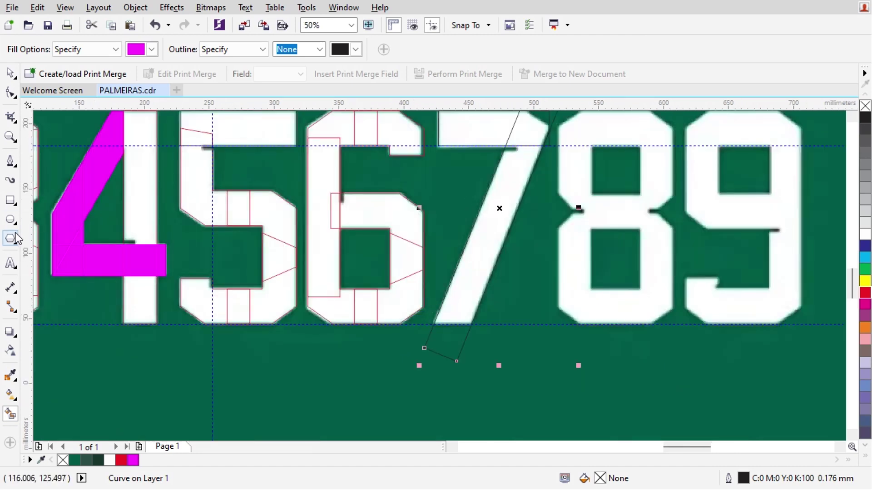
{"action": "left_click", "coordinate": [10, 201]}
{"action": "mouse_move", "coordinate": [355, 323]}
{"action": "left_mouse_down"}
{"action": "mouse_move", "coordinate": [541, 374]}
{"action": "mouse_move", "coordinate": [552, 396]}
{"action": "left_mouse_up"}
{"action": "left_click", "coordinate": [10, 414]}
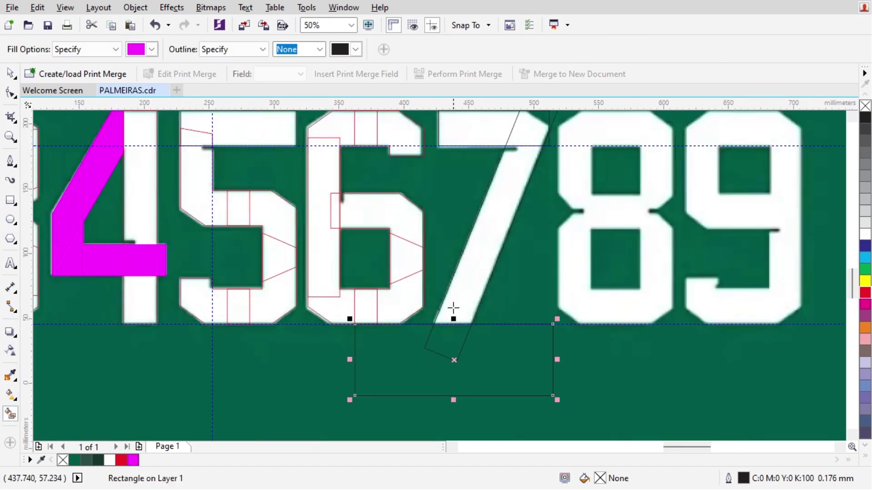
{"action": "left_click", "coordinate": [454, 303]}
{"action": "scroll", "coordinate": [502, 214], "scroll_direction": "up", "scroll_amount": 1}
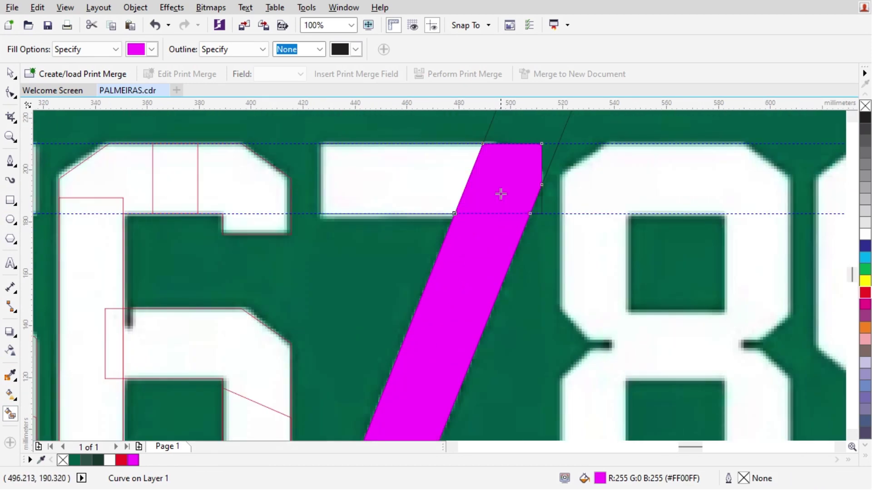
{"action": "scroll", "coordinate": [521, 152], "scroll_direction": "up", "scroll_amount": 1}
{"action": "key", "text": "ctrl+z"}
Copy the 6's upper-right corner piece onto the 7's upper-right corner so its bevel follows the reference
{"action": "scroll", "coordinate": [426, 272], "scroll_direction": "down", "scroll_amount": 2}
{"action": "key", "text": "space"}
{"action": "scroll", "coordinate": [316, 258], "scroll_direction": "up", "scroll_amount": 1}
{"action": "left_click_drag", "start_coordinate": [310, 260], "coordinate": [568, 258]}
{"action": "scroll", "coordinate": [575, 280], "scroll_direction": "up", "scroll_amount": 1}
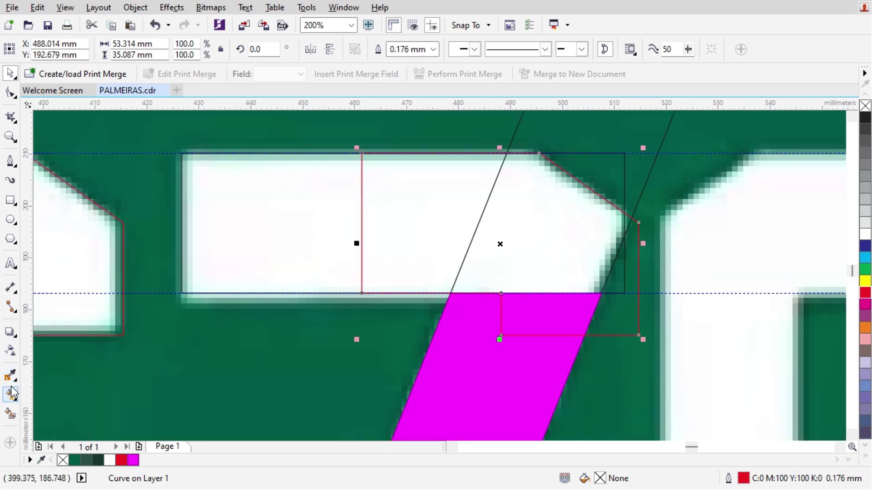
Smart-fill the 7's upper-right corner, middle section and left end of the top bar in magenta
{"action": "left_click", "coordinate": [12, 413]}
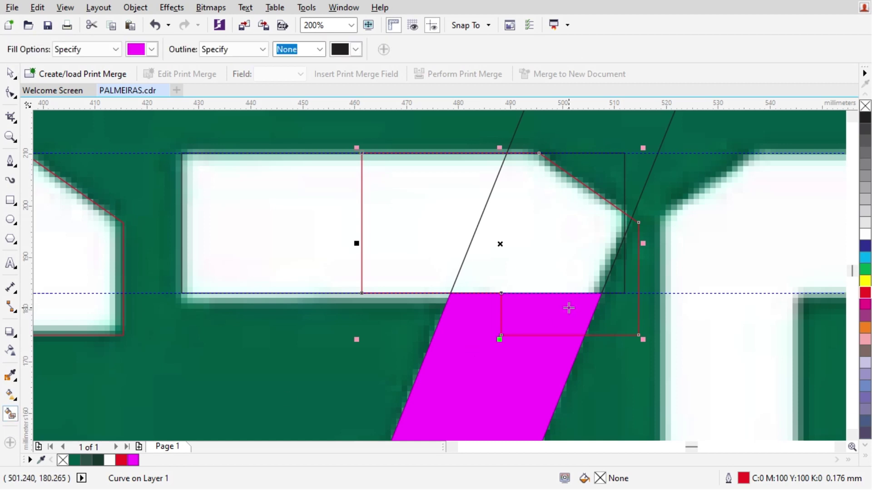
{"action": "left_click", "coordinate": [531, 236]}
{"action": "left_click", "coordinate": [422, 206]}
{"action": "left_click", "coordinate": [288, 216]}
{"action": "key", "text": "space"}
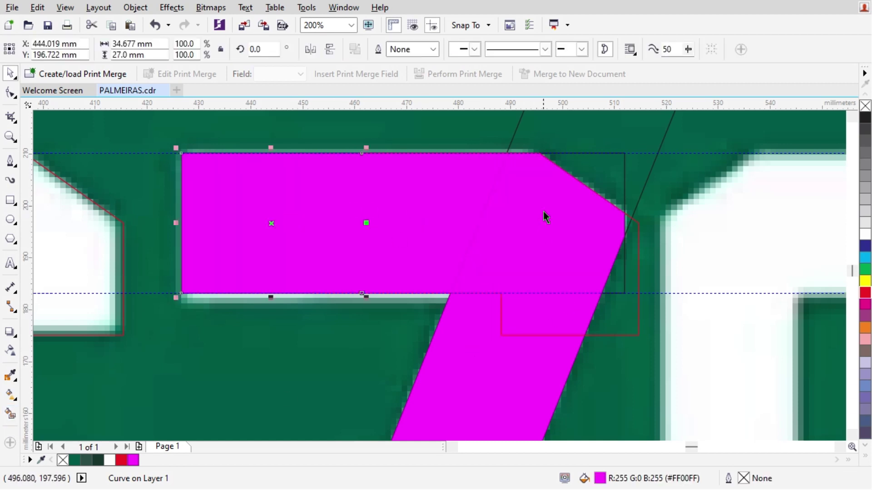
Delete the 7's bar rectangle, the extended diagonal outline and the copied corner piece, keeping the magenta fills
{"action": "left_click", "coordinate": [588, 165]}
{"action": "key", "text": "Delete"}
{"action": "left_click", "coordinate": [616, 171]}
{"action": "key", "text": "Delete"}
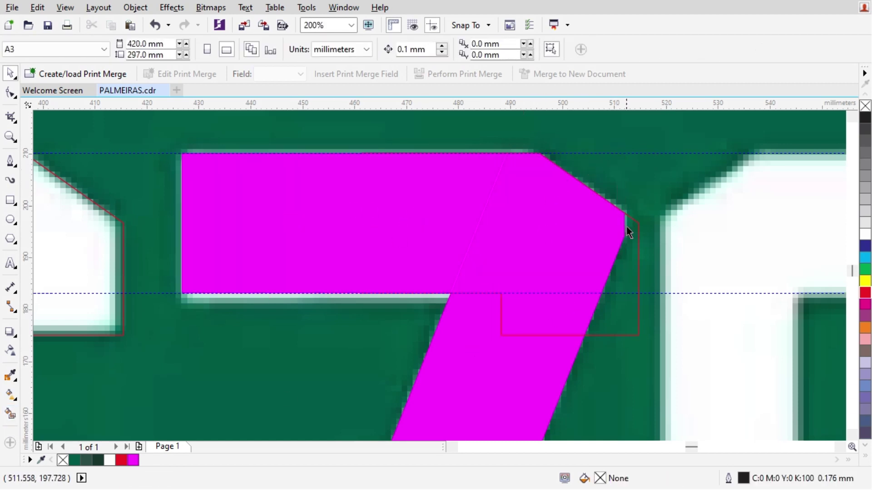
{"action": "left_click", "coordinate": [631, 232]}
{"action": "key", "text": "Delete"}
Look over the traced numerals from the 7 back to the 0 and compare them with the reference
{"action": "scroll", "coordinate": [451, 189], "scroll_direction": "down", "scroll_amount": 3}
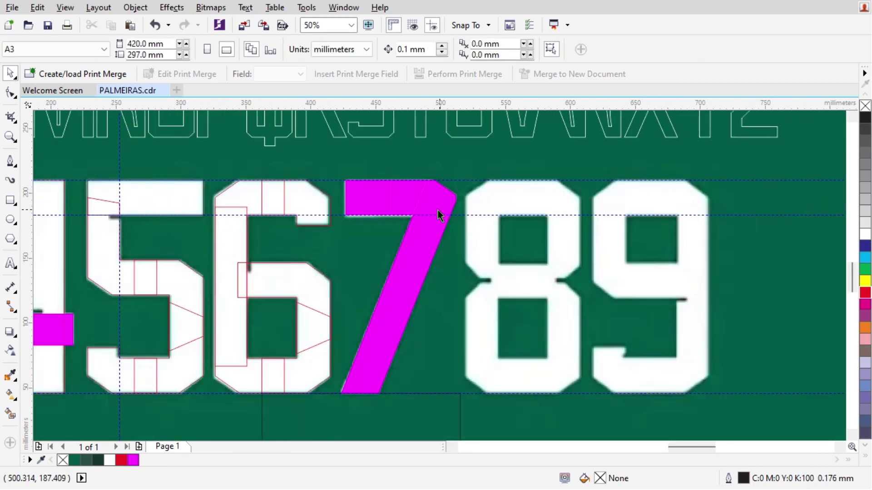
{"action": "scroll", "coordinate": [175, 304], "scroll_direction": "down", "scroll_amount": 1}
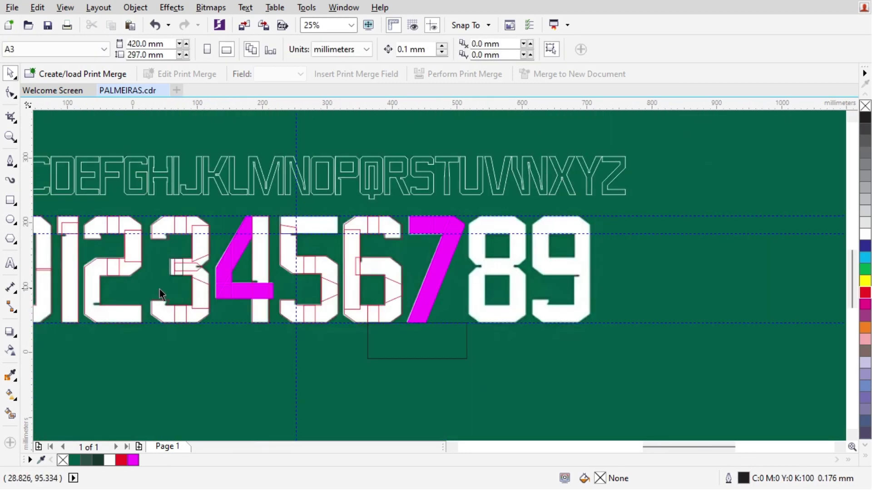
{"action": "scroll", "coordinate": [160, 288], "scroll_direction": "up", "scroll_amount": 2}
{"action": "scroll", "coordinate": [222, 266], "scroll_direction": "down", "scroll_amount": 1}
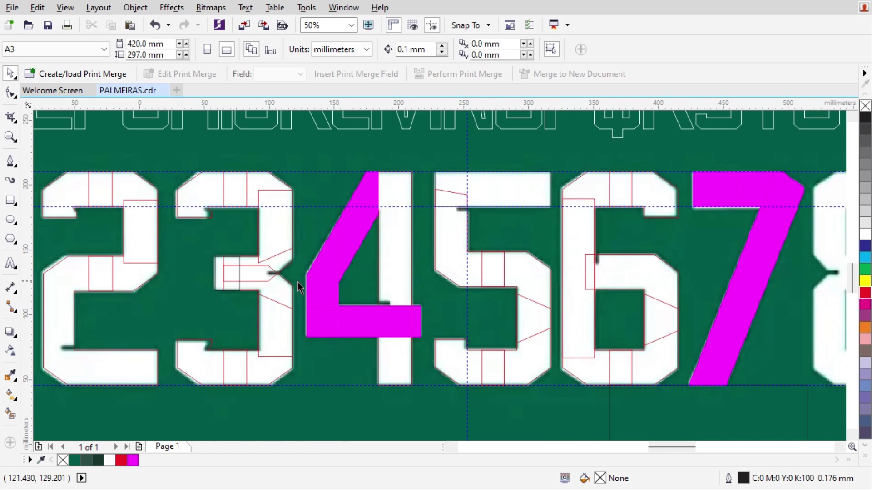
{"action": "scroll", "coordinate": [298, 282], "scroll_direction": "down", "scroll_amount": 1}
{"action": "scroll", "coordinate": [223, 255], "scroll_direction": "up", "scroll_amount": 1}
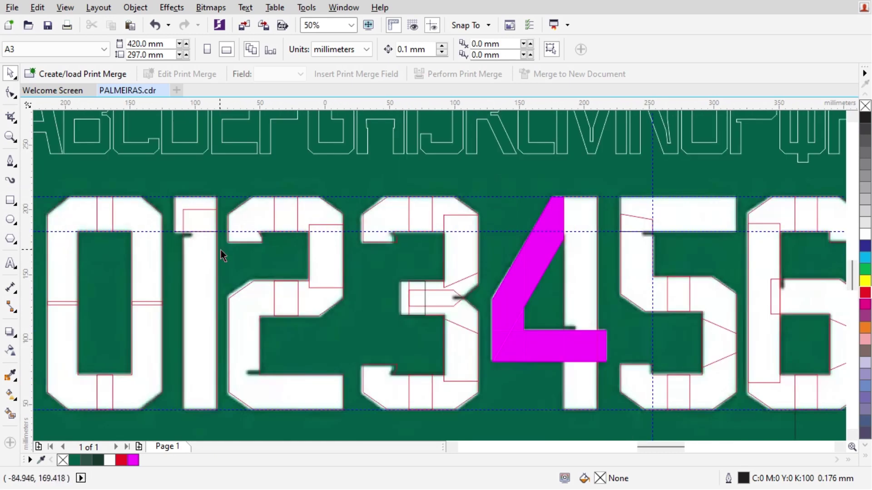
{"action": "scroll", "coordinate": [204, 243], "scroll_direction": "down", "scroll_amount": 1}
{"action": "scroll", "coordinate": [139, 245], "scroll_direction": "up", "scroll_amount": 1}
Draw a rectangle about 9.4 by 2.8 mm over the dark notch beneath the 1's upper-left flag
{"action": "left_click", "coordinate": [11, 200]}
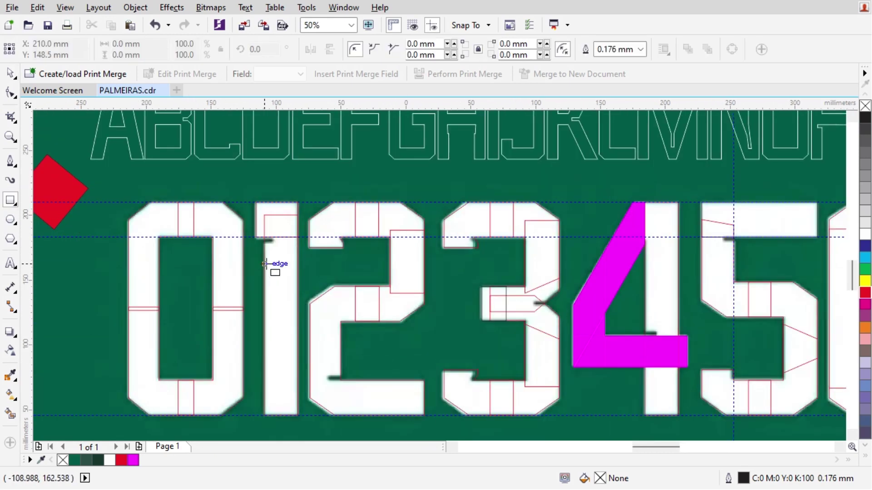
{"action": "scroll", "coordinate": [267, 264], "scroll_direction": "up", "scroll_amount": 3}
{"action": "left_click_drag", "start_coordinate": [279, 203], "coordinate": [376, 233]}
{"action": "key", "text": "space"}
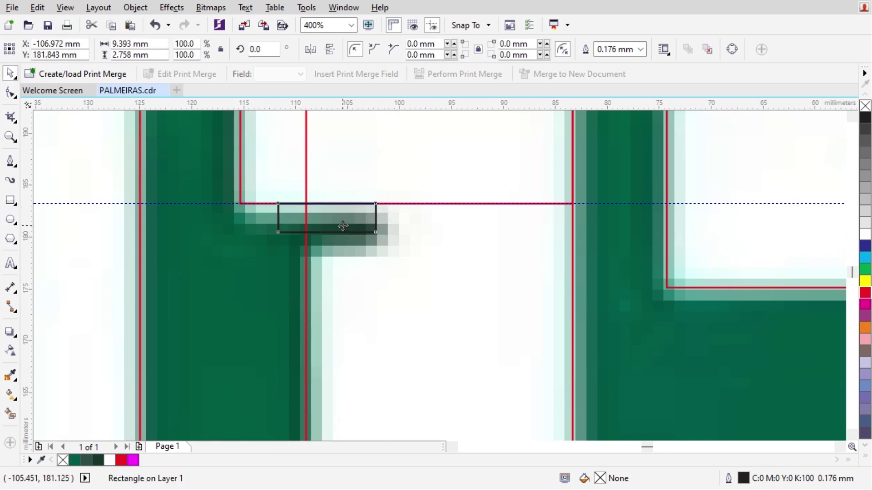
Place a copy of the notch rectangle on the upper edge of the 2's base bar
{"action": "scroll", "coordinate": [343, 225], "scroll_direction": "down", "scroll_amount": 1}
{"action": "scroll", "coordinate": [343, 226], "scroll_direction": "down", "scroll_amount": 1}
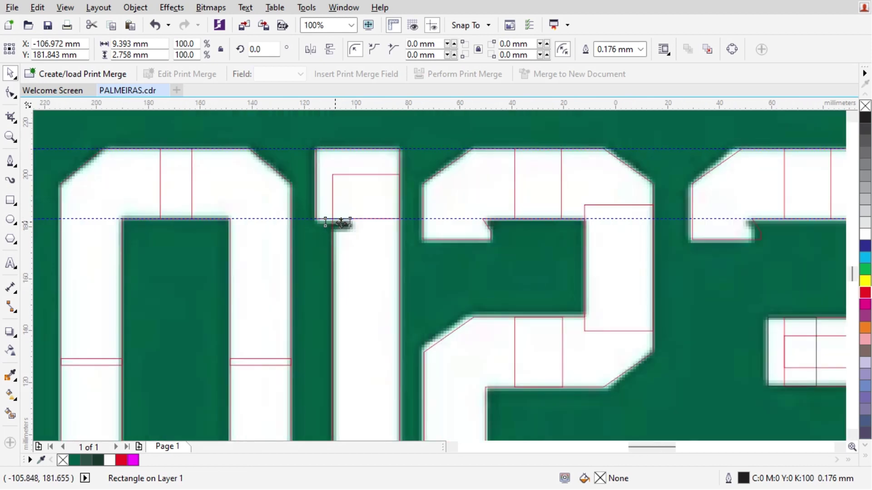
{"action": "scroll", "coordinate": [343, 223], "scroll_direction": "down", "scroll_amount": 2}
{"action": "scroll", "coordinate": [411, 363], "scroll_direction": "up", "scroll_amount": 3}
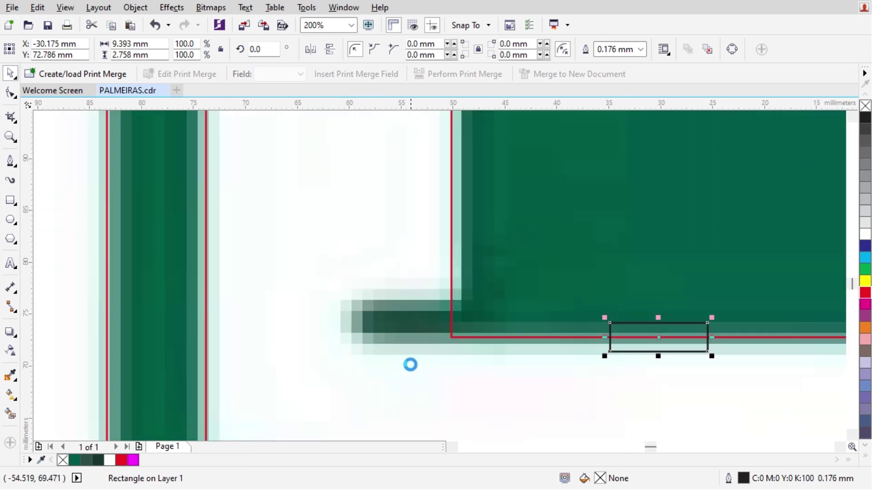
{"action": "scroll", "coordinate": [613, 346], "scroll_direction": "up", "scroll_amount": 1}
{"action": "scroll", "coordinate": [627, 391], "scroll_direction": "up", "scroll_amount": 2}
{"action": "left_click_drag", "start_coordinate": [618, 366], "coordinate": [494, 305]}
Switch to Simple Wireframe view, rest the copied rectangle on the 2's base bar edge and move it over the lower-left notch
{"action": "left_click", "coordinate": [65, 7]}
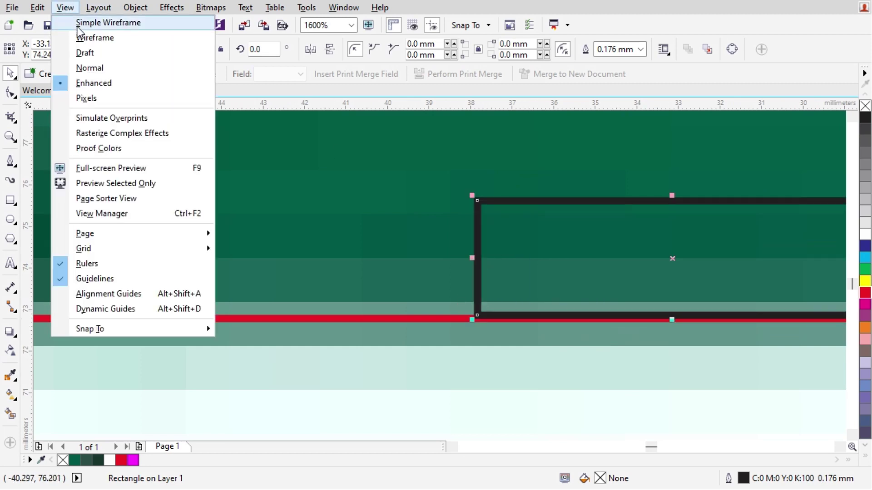
{"action": "left_click", "coordinate": [91, 21]}
{"action": "scroll", "coordinate": [478, 268], "scroll_direction": "down", "scroll_amount": 1}
{"action": "scroll", "coordinate": [478, 265], "scroll_direction": "up", "scroll_amount": 2}
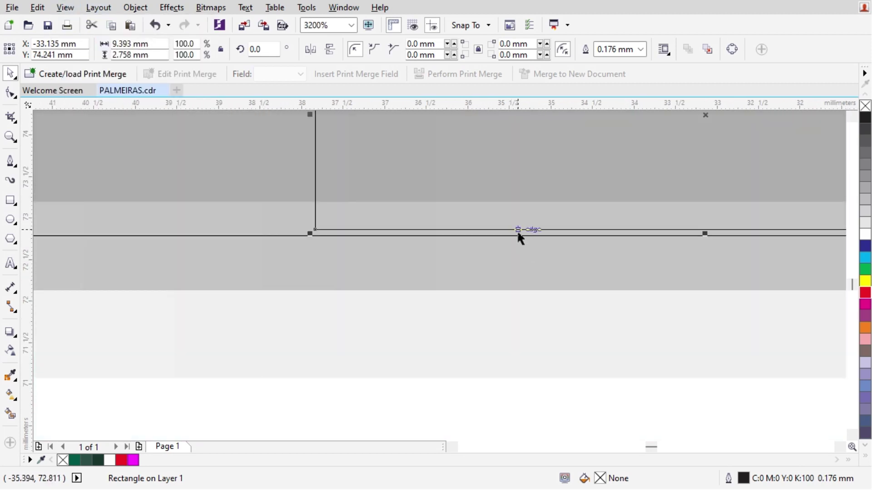
{"action": "left_click_drag", "start_coordinate": [518, 234], "coordinate": [491, 236]}
{"action": "scroll", "coordinate": [628, 229], "scroll_direction": "down", "scroll_amount": 3}
{"action": "left_click_drag", "start_coordinate": [614, 218], "coordinate": [408, 214]}
{"action": "scroll", "coordinate": [460, 283], "scroll_direction": "down", "scroll_amount": 3}
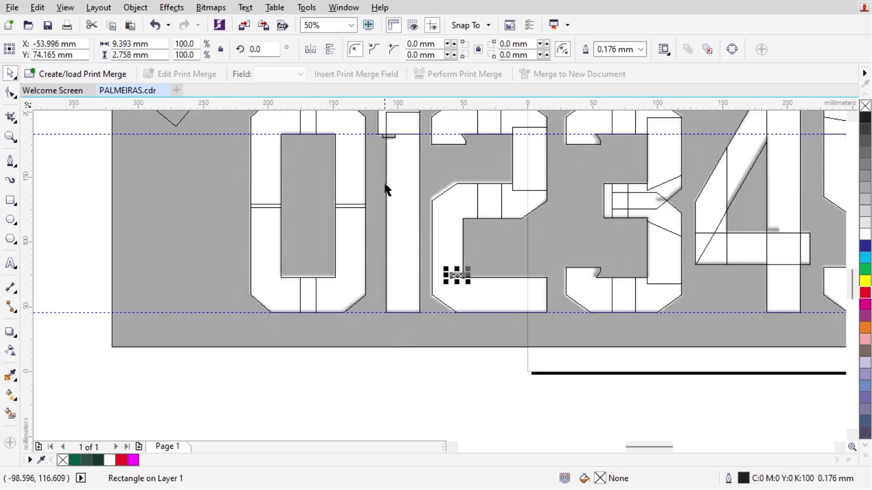
Draw a narrow rectangle 2.5 mm wide and about 4.9 mm tall next to the 1's stem at the notch
{"action": "scroll", "coordinate": [385, 189], "scroll_direction": "up", "scroll_amount": 3}
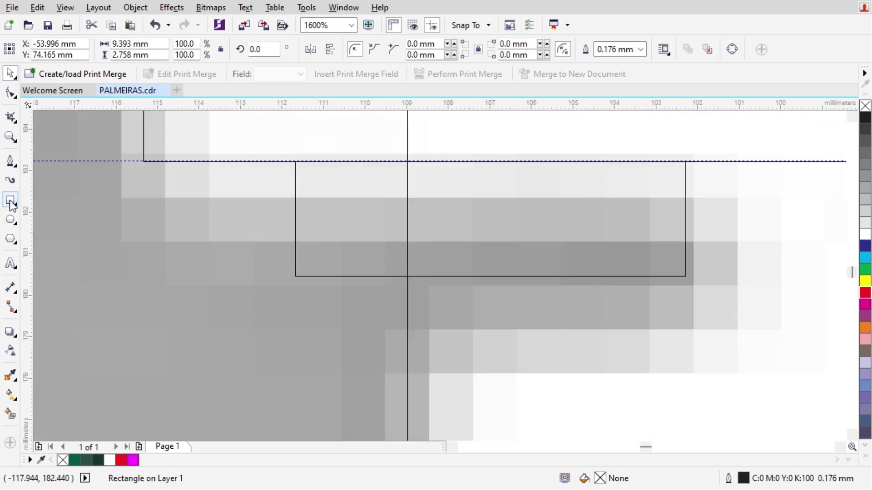
{"action": "left_click", "coordinate": [11, 201]}
{"action": "left_click_drag", "start_coordinate": [295, 161], "coordinate": [407, 325]}
{"action": "key", "text": "space"}
{"action": "left_click_drag", "start_coordinate": [351, 329], "coordinate": [353, 370]}
{"action": "left_click", "coordinate": [131, 44]}
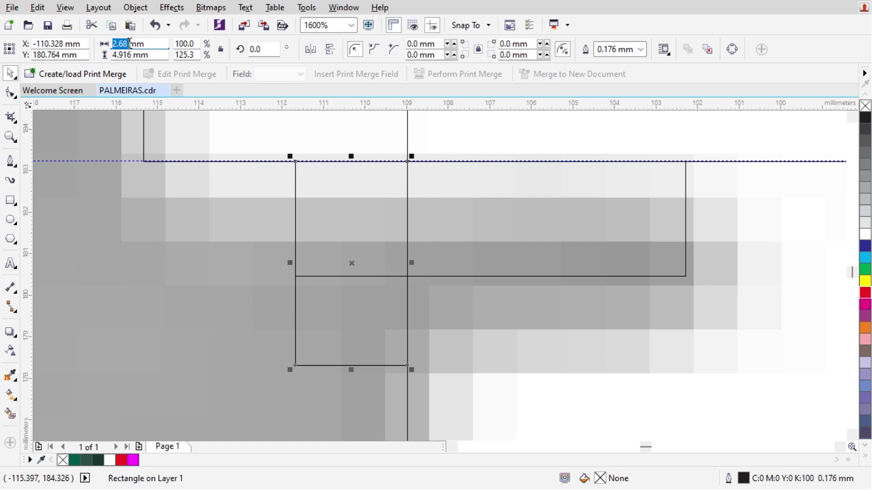
{"action": "type", "text": "2.5"}
{"action": "key", "text": "Return"}
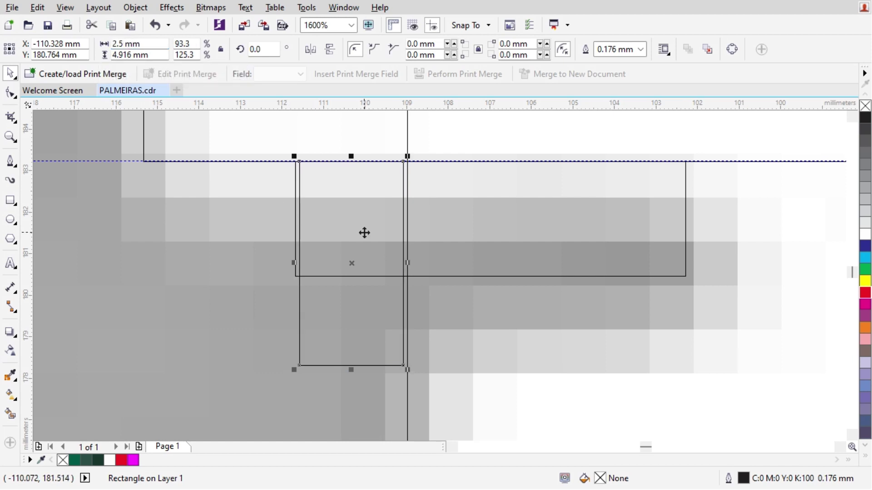
Snap the narrow rectangle's right edge to the 1's stem and left-align the notch rectangle with it
{"action": "scroll", "coordinate": [363, 232], "scroll_direction": "up", "scroll_amount": 1}
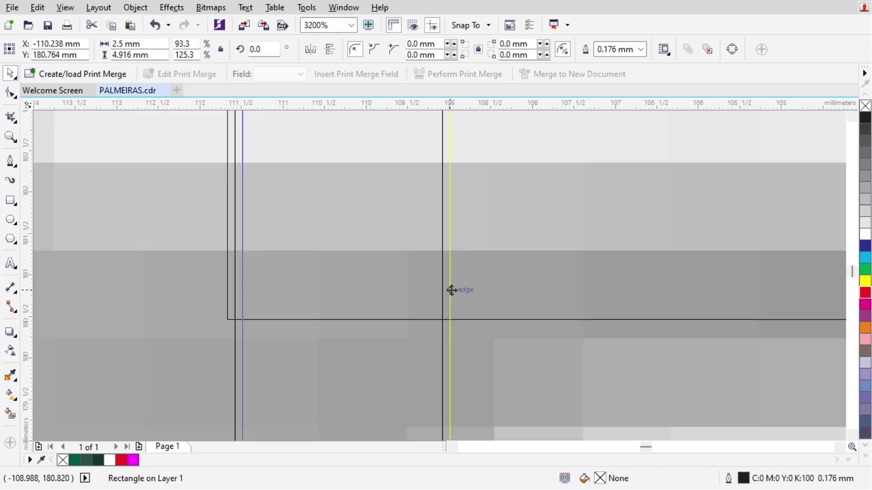
{"action": "left_click", "coordinate": [452, 290], "text": "shift"}
{"action": "scroll", "coordinate": [355, 320], "scroll_direction": "down", "scroll_amount": 1}
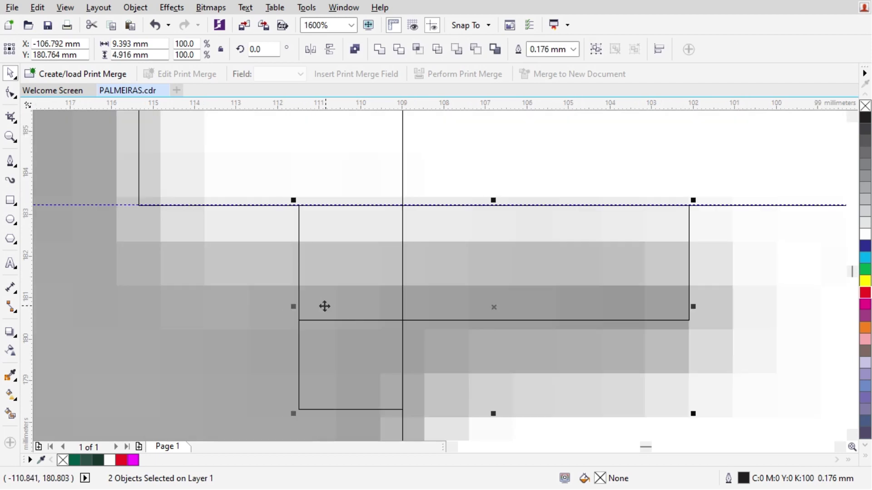
{"action": "key", "text": "Escape"}
Copy the 2.5 mm wide rectangle to the 2's base bar and snap its left edge to the stem's inner edge
{"action": "scroll", "coordinate": [322, 220], "scroll_direction": "down", "scroll_amount": 2}
{"action": "left_click", "coordinate": [327, 255]}
{"action": "scroll", "coordinate": [328, 254], "scroll_direction": "down", "scroll_amount": 2}
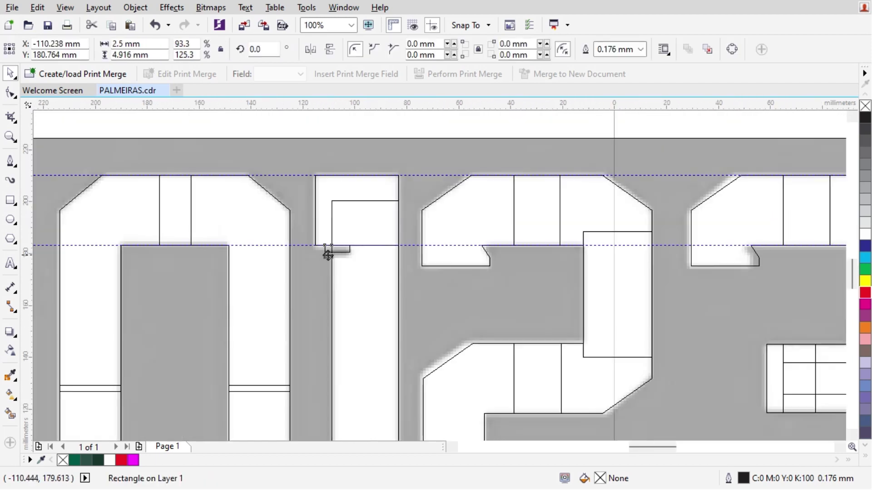
{"action": "scroll", "coordinate": [328, 255], "scroll_direction": "down", "scroll_amount": 2}
{"action": "left_click_drag", "start_coordinate": [327, 254], "coordinate": [398, 392]}
{"action": "scroll", "coordinate": [486, 381], "scroll_direction": "up", "scroll_amount": 4}
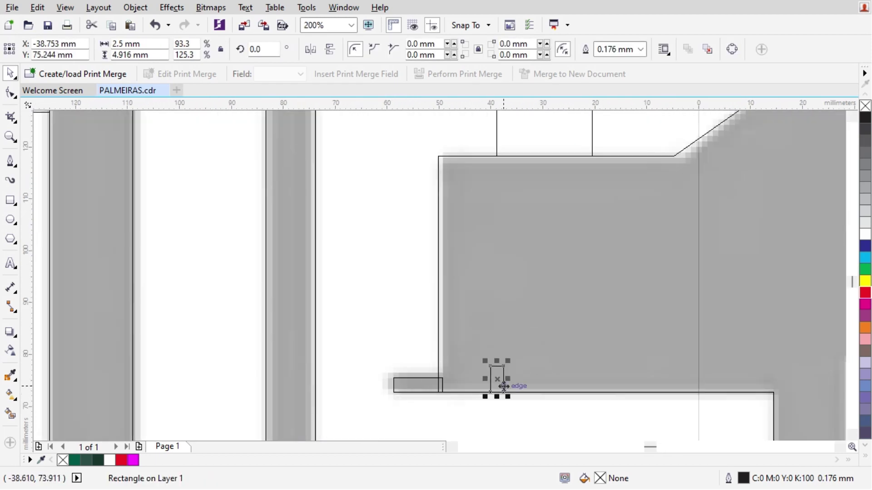
{"action": "scroll", "coordinate": [486, 381], "scroll_direction": "up", "scroll_amount": 2}
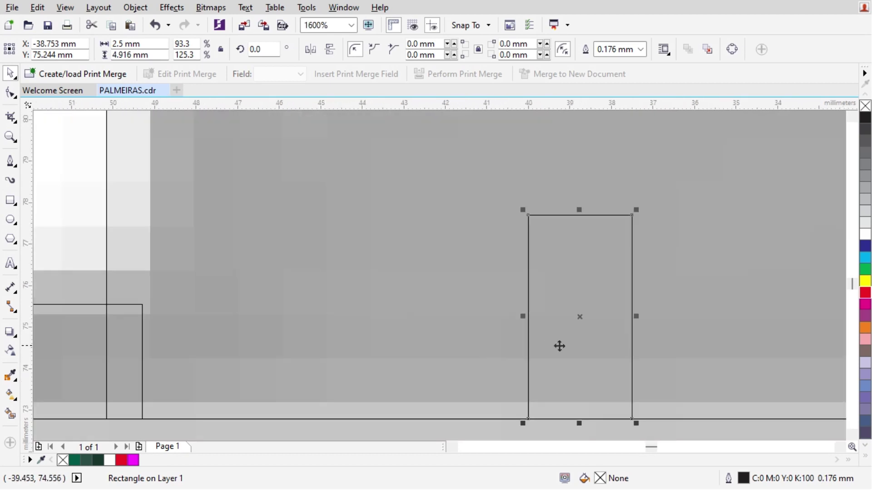
{"action": "left_click_drag", "start_coordinate": [558, 347], "coordinate": [143, 341]}
{"action": "scroll", "coordinate": [117, 289], "scroll_direction": "up", "scroll_amount": 3}
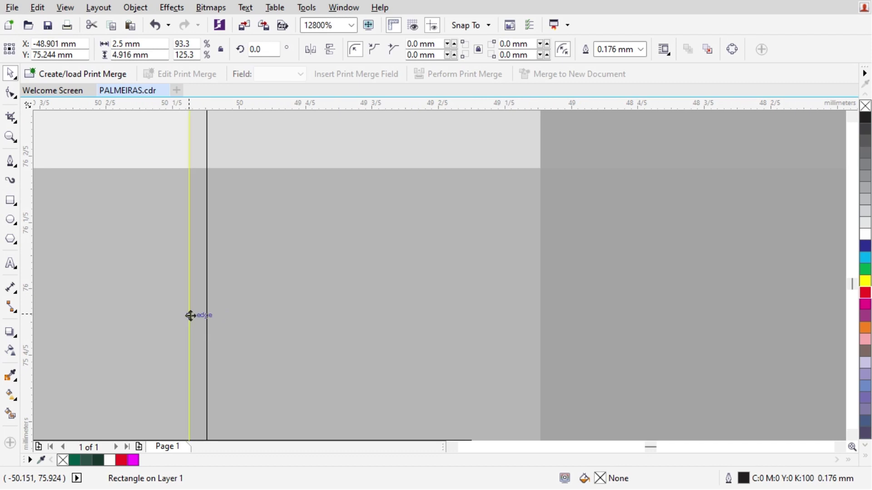
Right-align the two small notch rectangles at the 2's base bar with each other
{"action": "scroll", "coordinate": [196, 315], "scroll_direction": "down", "scroll_amount": 2}
{"action": "left_click", "coordinate": [278, 344]}
{"action": "left_click", "coordinate": [422, 260], "text": "shift"}
{"action": "key", "text": "r"}
{"action": "scroll", "coordinate": [402, 262], "scroll_direction": "down", "scroll_amount": 2}
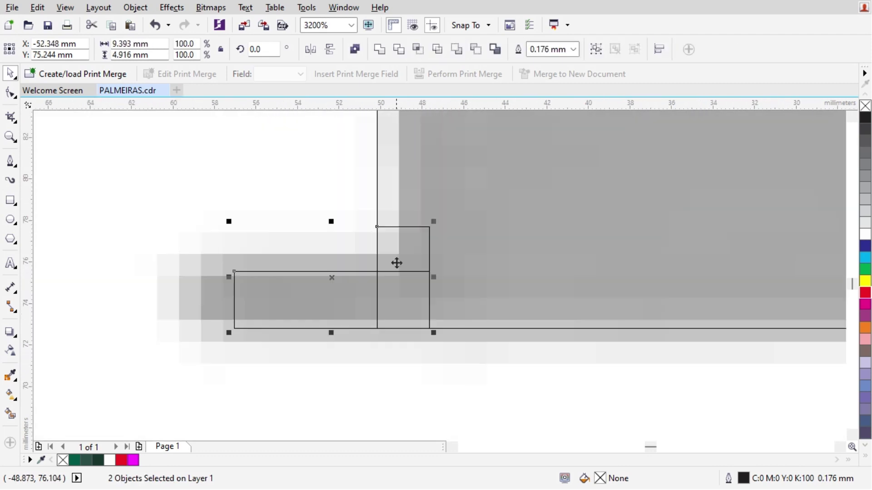
{"action": "left_click", "coordinate": [477, 245]}
{"action": "scroll", "coordinate": [328, 303], "scroll_direction": "down", "scroll_amount": 2}
Switch to Enhanced view and trim the horizontal notch rectangle out of the 2's outline
{"action": "left_click", "coordinate": [65, 7]}
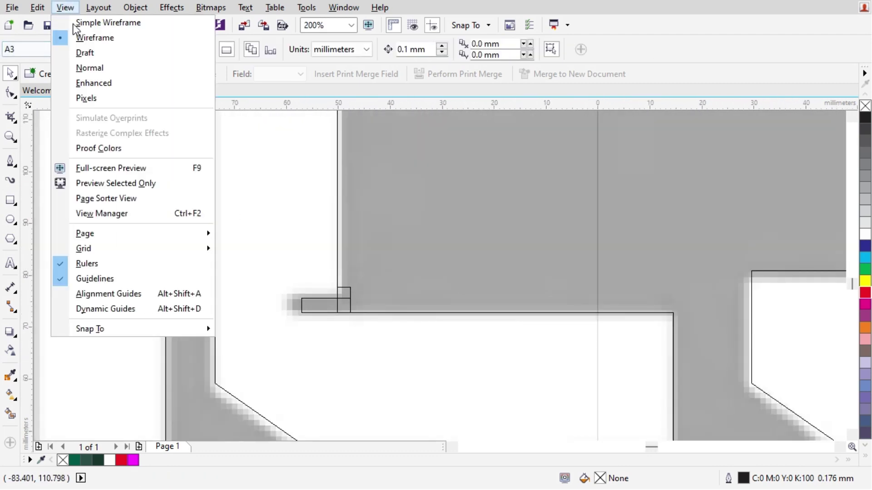
{"action": "left_click", "coordinate": [87, 97]}
{"action": "scroll", "coordinate": [455, 263], "scroll_direction": "down", "scroll_amount": 1}
{"action": "scroll", "coordinate": [338, 330], "scroll_direction": "up", "scroll_amount": 1}
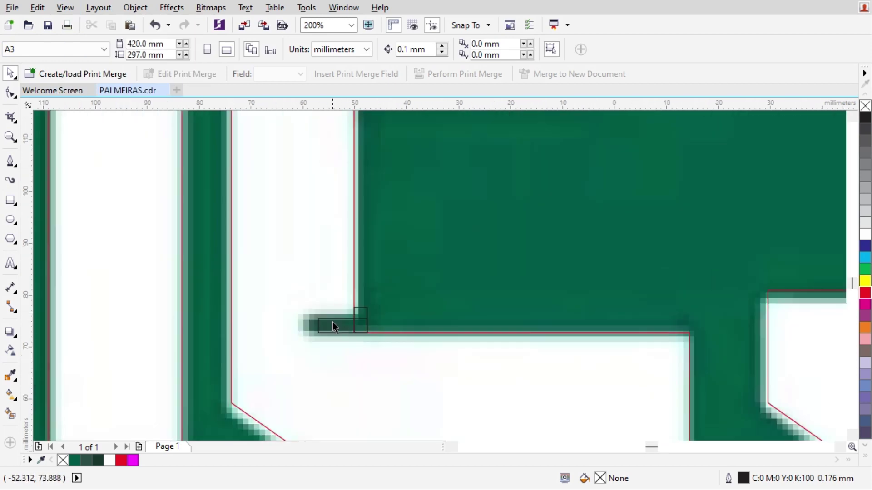
{"action": "left_click", "coordinate": [333, 325]}
{"action": "left_click", "coordinate": [325, 274], "text": "shift"}
{"action": "left_click", "coordinate": [398, 49]}
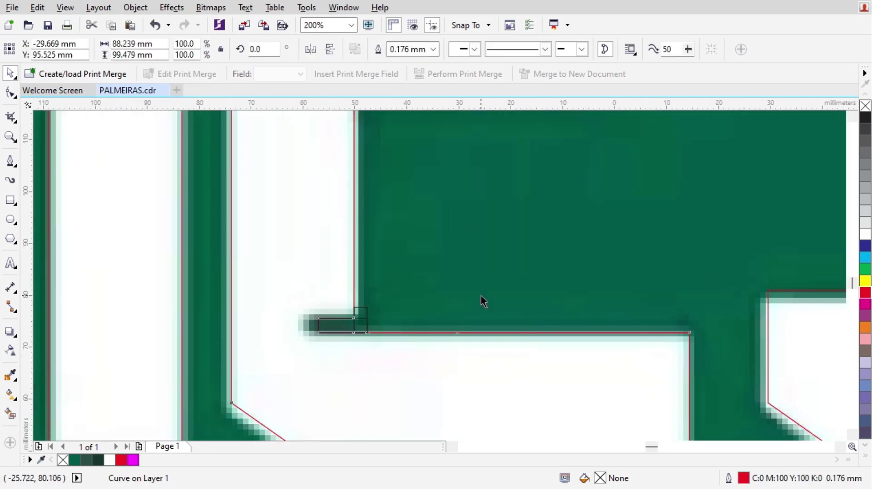
{"action": "left_click", "coordinate": [481, 296]}
Trim the notch rectangle near the 1's upper flag out of its stem
{"action": "scroll", "coordinate": [426, 341], "scroll_direction": "down", "scroll_amount": 2}
{"action": "scroll", "coordinate": [334, 168], "scroll_direction": "up", "scroll_amount": 2}
{"action": "scroll", "coordinate": [325, 294], "scroll_direction": "up", "scroll_amount": 2}
{"action": "left_click", "coordinate": [325, 295]}
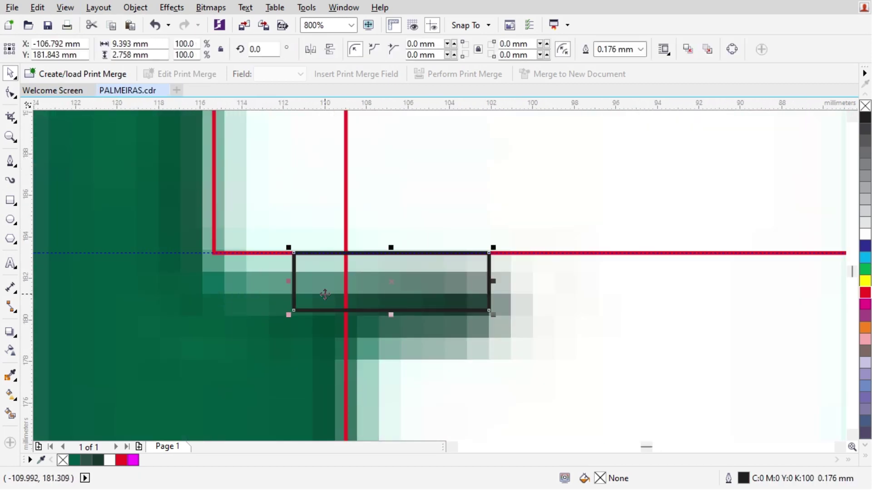
{"action": "left_click", "coordinate": [463, 199], "text": "shift"}
{"action": "left_click", "coordinate": [381, 51]}
{"action": "key", "text": "Escape"}
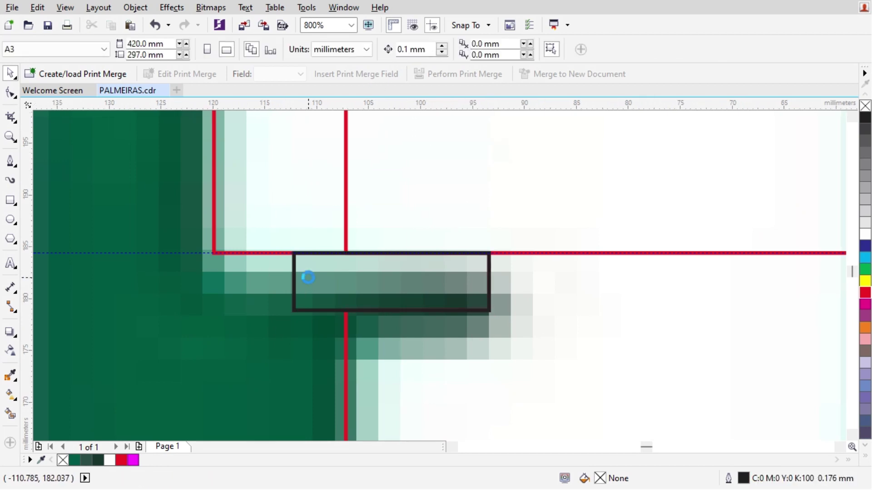
Weld the four pieces of the 0 into one shape and fill it red
{"action": "scroll", "coordinate": [319, 283], "scroll_direction": "down", "scroll_amount": 3}
{"action": "scroll", "coordinate": [323, 280], "scroll_direction": "down", "scroll_amount": 2}
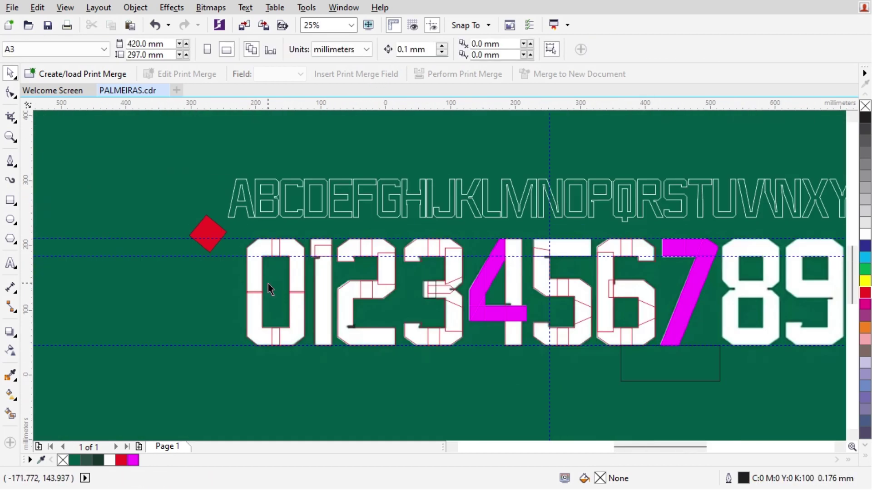
{"action": "scroll", "coordinate": [268, 283], "scroll_direction": "up", "scroll_amount": 1}
{"action": "left_click_drag", "start_coordinate": [366, 423], "coordinate": [366, 423]}
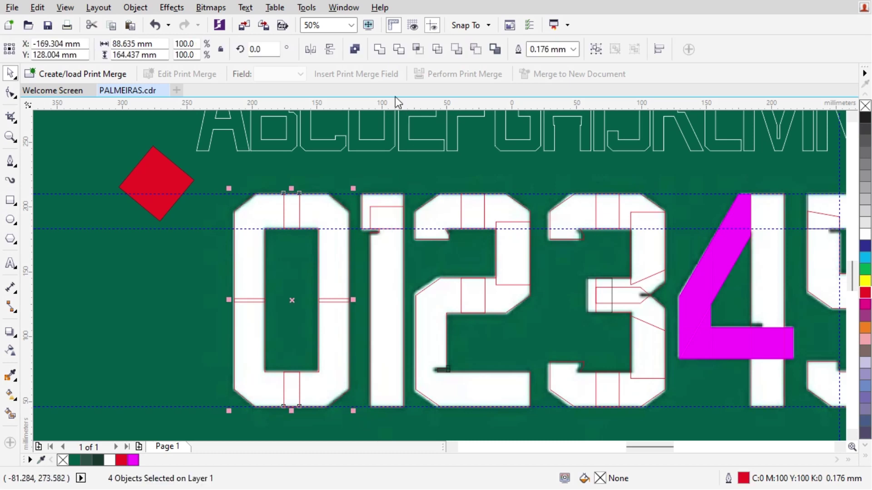
{"action": "left_click", "coordinate": [380, 50]}
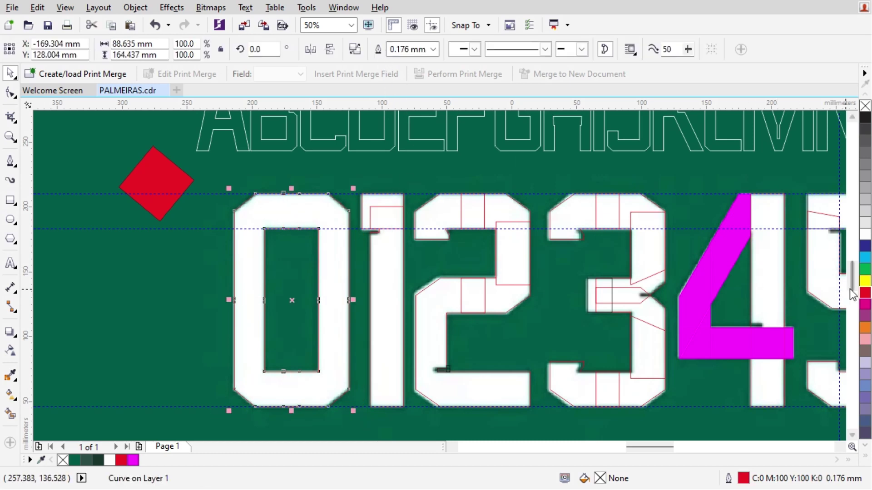
{"action": "left_click", "coordinate": [865, 293]}
Weld the pieces of the 1 into one shape and fill it red
{"action": "left_click_drag", "start_coordinate": [346, 172], "coordinate": [411, 422]}
{"action": "left_click", "coordinate": [381, 50]}
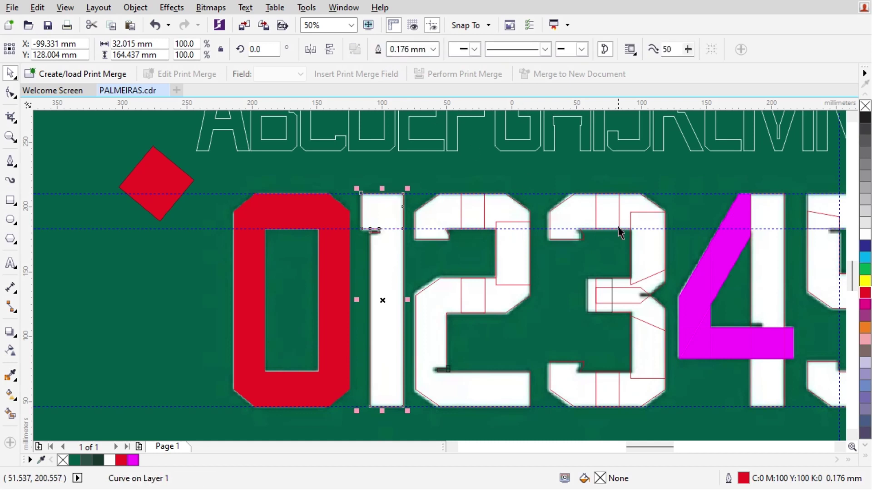
{"action": "left_click", "coordinate": [865, 293]}
Group the two notch rectangles at the 2's base bar and move the group into the open area beside its stem
{"action": "scroll", "coordinate": [492, 372], "scroll_direction": "up", "scroll_amount": 6}
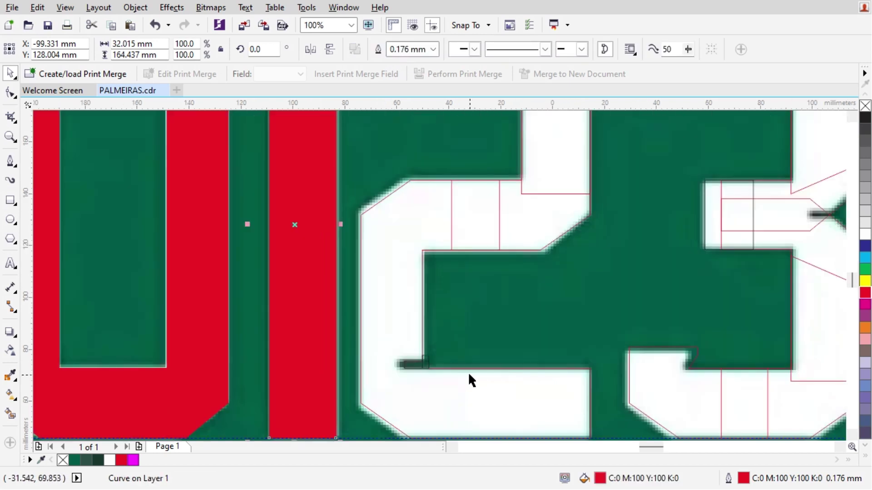
{"action": "left_click", "coordinate": [447, 366]}
{"action": "left_click", "coordinate": [443, 368], "text": "shift"}
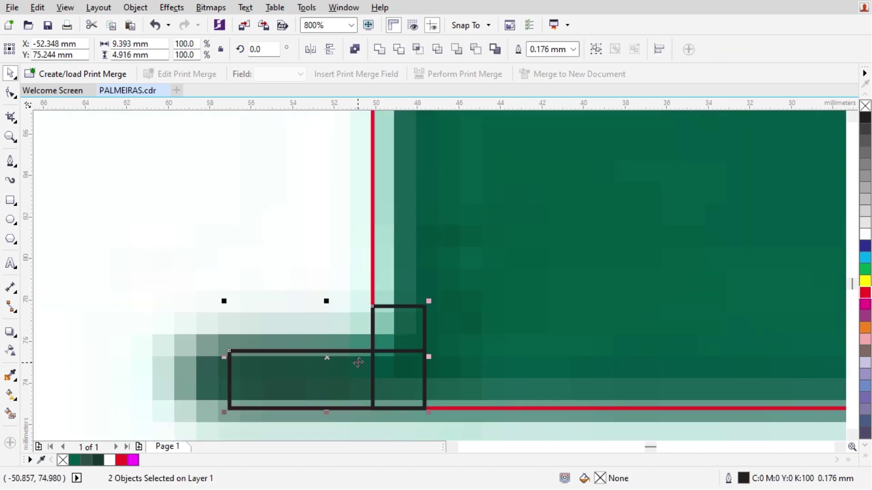
{"action": "key", "text": "ctrl+g"}
{"action": "scroll", "coordinate": [384, 336], "scroll_direction": "down", "scroll_amount": 1}
{"action": "left_click_drag", "start_coordinate": [382, 341], "coordinate": [677, 304]}
Move the grouped notch rectangles onto the dark notch at the middle of the 3
{"action": "scroll", "coordinate": [640, 335], "scroll_direction": "down", "scroll_amount": 2}
{"action": "scroll", "coordinate": [590, 350], "scroll_direction": "down", "scroll_amount": 2}
{"action": "scroll", "coordinate": [766, 329], "scroll_direction": "up", "scroll_amount": 3}
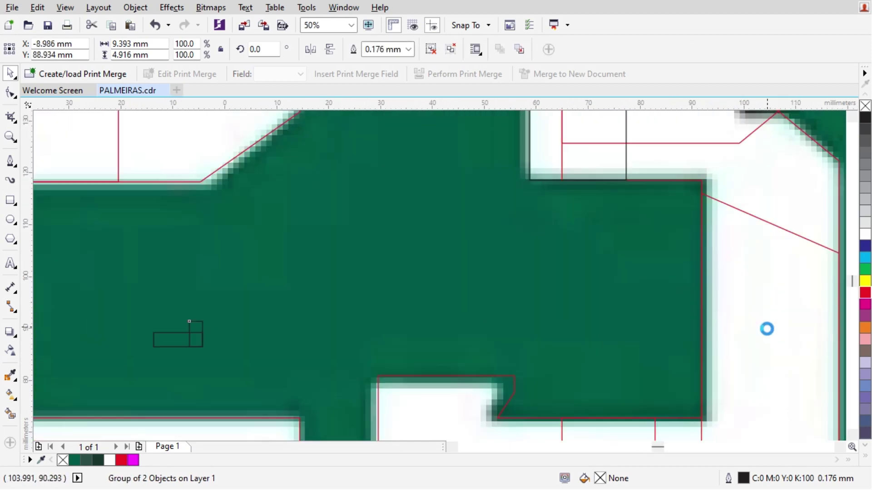
{"action": "scroll", "coordinate": [454, 343], "scroll_direction": "down", "scroll_amount": 1}
{"action": "scroll", "coordinate": [453, 345], "scroll_direction": "down", "scroll_amount": 1}
{"action": "scroll", "coordinate": [448, 322], "scroll_direction": "up", "scroll_amount": 1}
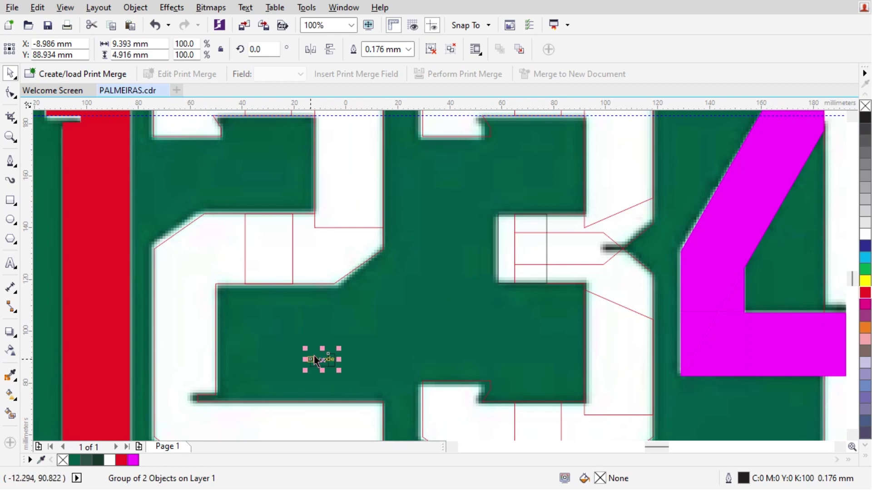
{"action": "left_click_drag", "start_coordinate": [314, 356], "coordinate": [639, 249]}
{"action": "left_click", "coordinate": [315, 364]}
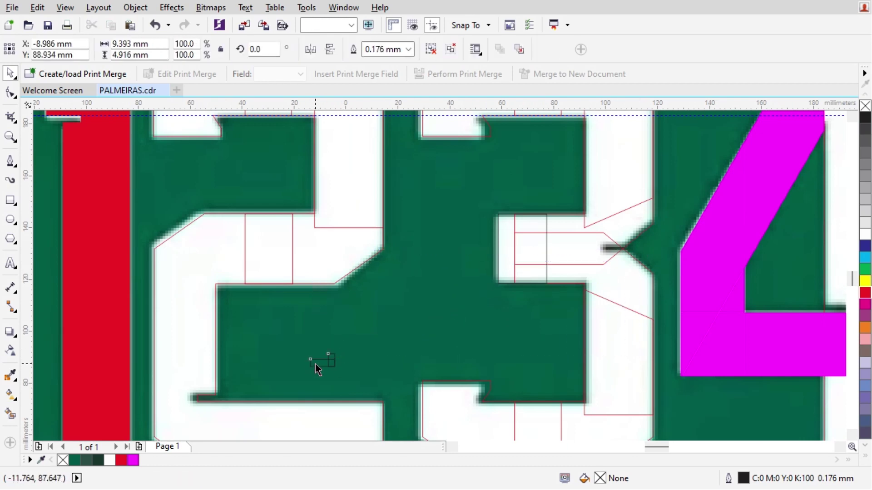
{"action": "left_click_drag", "start_coordinate": [315, 364], "coordinate": [480, 209]}
{"action": "scroll", "coordinate": [635, 252], "scroll_direction": "up", "scroll_amount": 3}
{"action": "scroll", "coordinate": [481, 208], "scroll_direction": "down", "scroll_amount": 2}
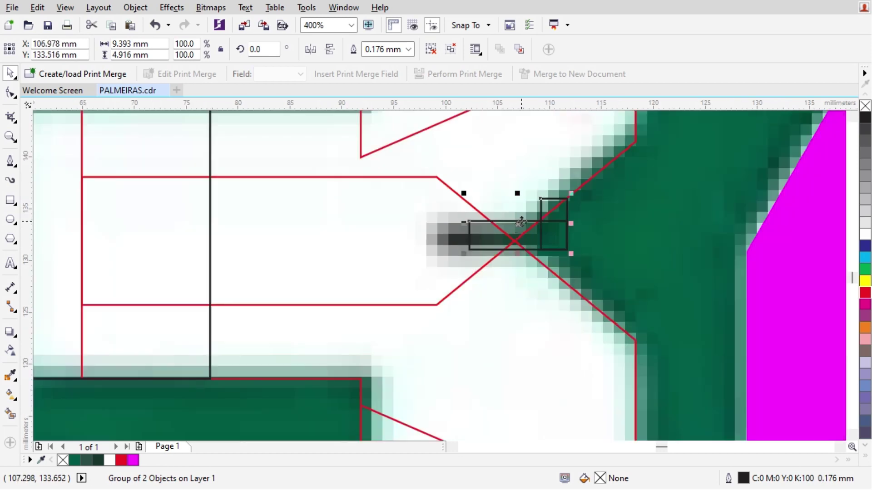
Switch to Wireframe view, move the rectangle group clear of the 3's middle notch toward the 4 and ungroup it
{"action": "scroll", "coordinate": [537, 221], "scroll_direction": "up", "scroll_amount": 2}
{"action": "left_click", "coordinate": [64, 7]}
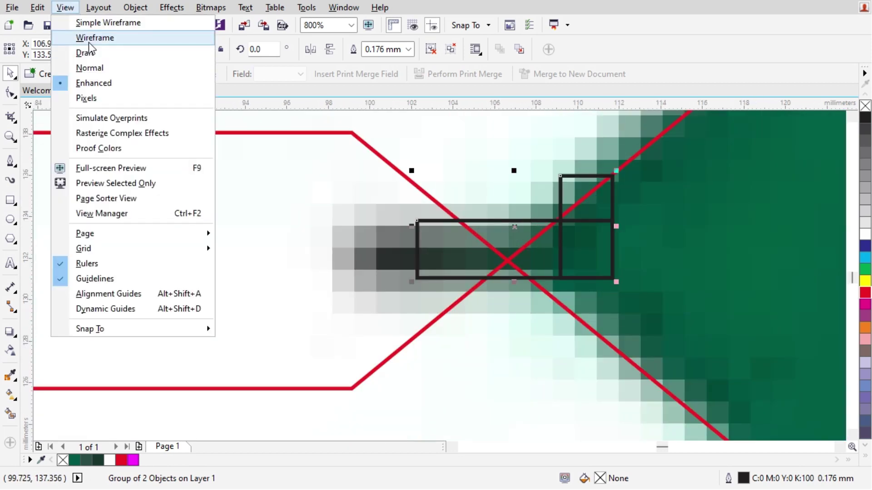
{"action": "left_click", "coordinate": [90, 38]}
{"action": "scroll", "coordinate": [518, 227], "scroll_direction": "up", "scroll_amount": 2}
{"action": "scroll", "coordinate": [496, 258], "scroll_direction": "down", "scroll_amount": 4}
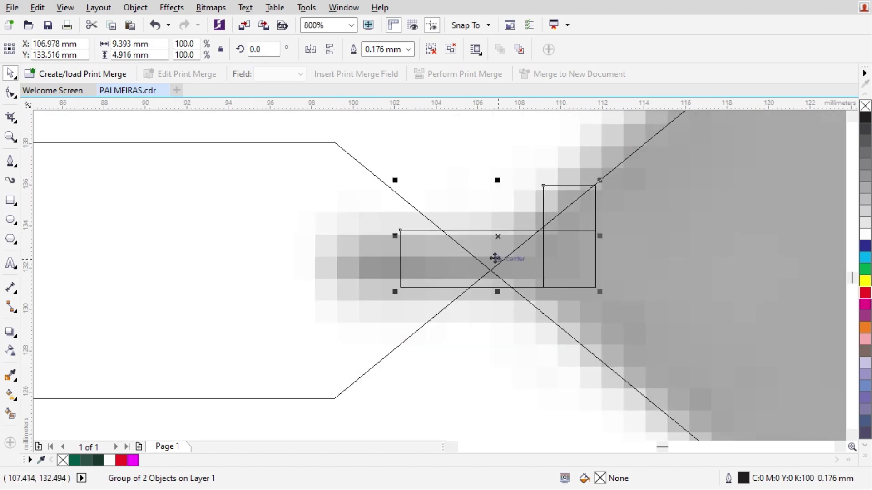
{"action": "scroll", "coordinate": [422, 264], "scroll_direction": "down", "scroll_amount": 2}
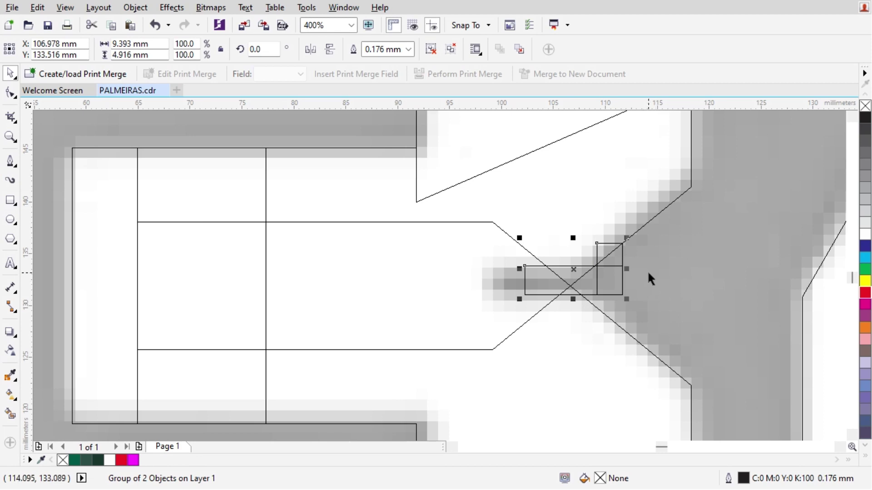
{"action": "scroll", "coordinate": [649, 277], "scroll_direction": "up", "scroll_amount": 1}
{"action": "left_click_drag", "start_coordinate": [590, 258], "coordinate": [810, 258]}
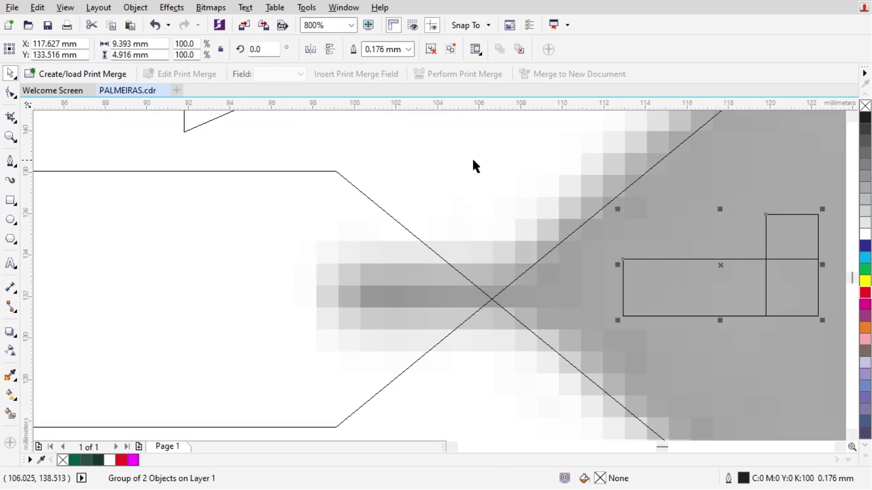
{"action": "left_click", "coordinate": [437, 54]}
Copy the 9.393 × 2.758 mm rectangle onto the 3's middle notch and align its centre to the height of the middle bar rectangle
{"action": "left_click", "coordinate": [661, 280]}
{"action": "left_click_drag", "start_coordinate": [661, 280], "coordinate": [485, 275]}
{"action": "key", "text": "F3"}
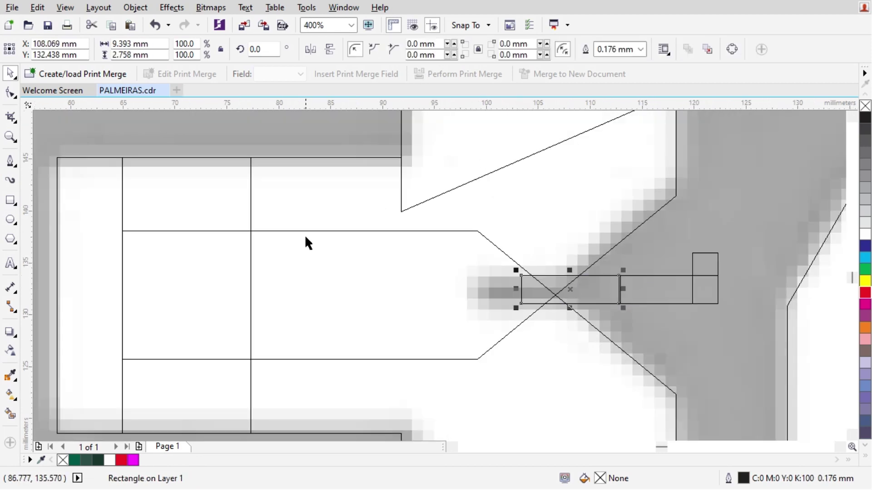
{"action": "left_click", "coordinate": [84, 181], "text": "shift"}
{"action": "key", "text": "e"}
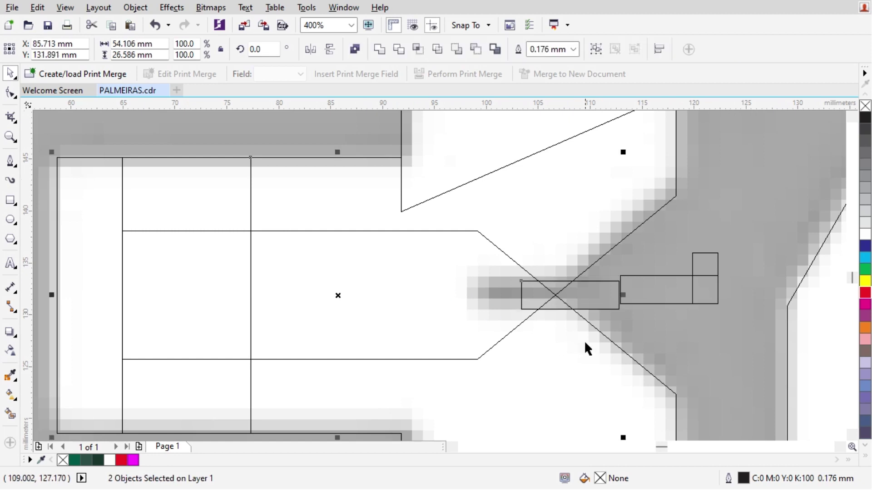
{"action": "key", "text": "Escape"}
Extend the rectangle on the 3's notch to 10.789 mm wide and switch to Enhanced view
{"action": "scroll", "coordinate": [592, 300], "scroll_direction": "up", "scroll_amount": 1}
{"action": "left_click_drag", "start_coordinate": [647, 297], "coordinate": [583, 297]}
{"action": "scroll", "coordinate": [488, 291], "scroll_direction": "down", "scroll_amount": 2}
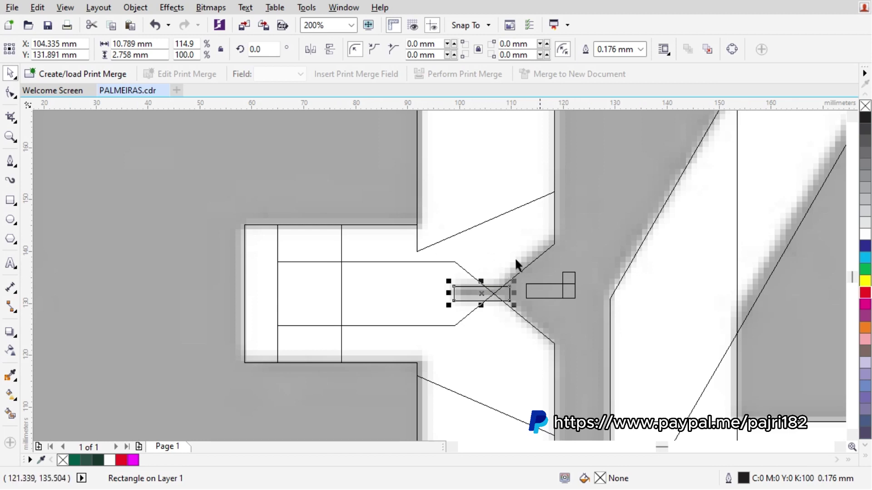
{"action": "left_click", "coordinate": [65, 8]}
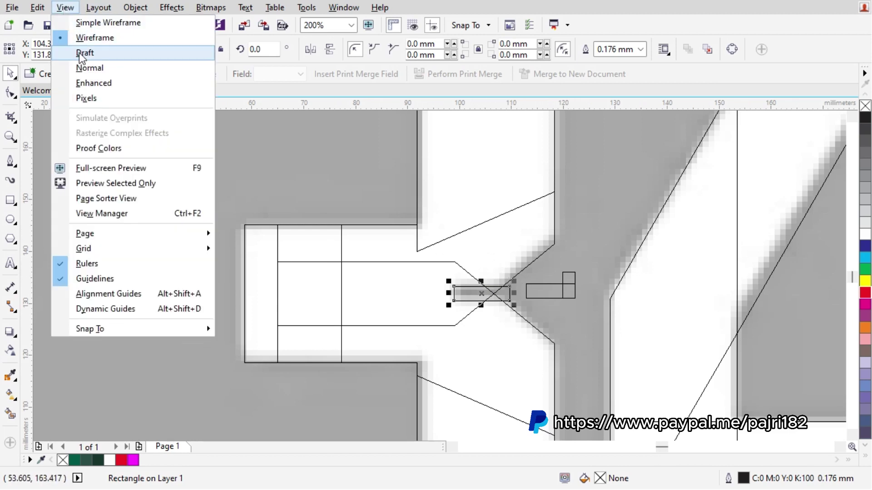
{"action": "left_click", "coordinate": [91, 83]}
Group the two spare notch rectangles beside the 3 again and move the group into the 4's opening
{"action": "left_click", "coordinate": [531, 318]}
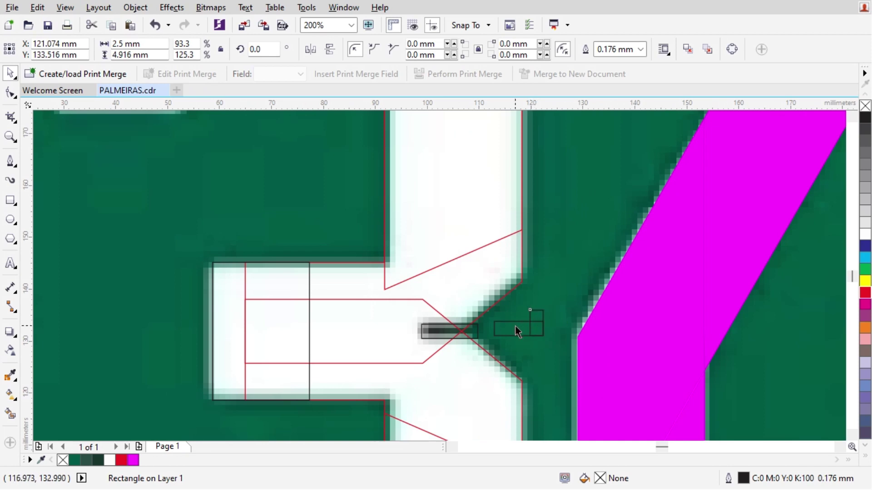
{"action": "left_click", "coordinate": [504, 320], "text": "shift"}
{"action": "key", "text": "ctrl+g"}
{"action": "scroll", "coordinate": [504, 320], "scroll_direction": "down", "scroll_amount": 2}
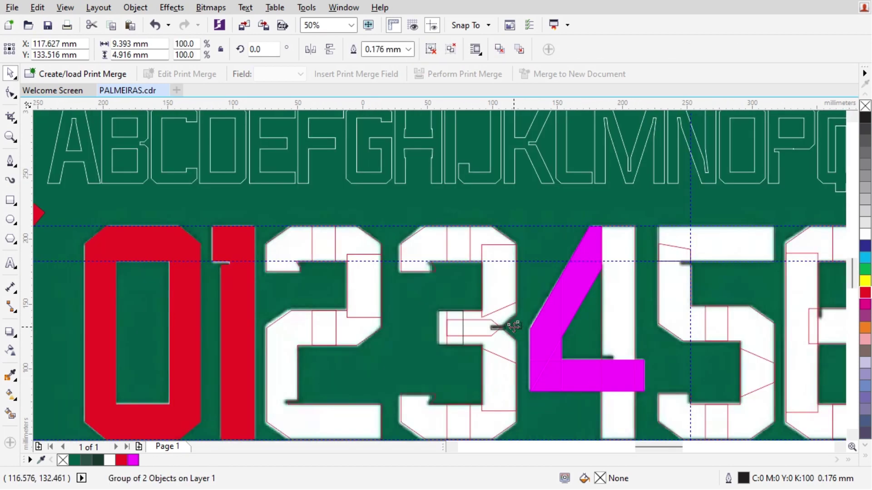
{"action": "scroll", "coordinate": [508, 326], "scroll_direction": "up", "scroll_amount": 1}
Stretch the 3's notch rectangle toward the 4 to a width of 58.91 mm, keeping its inner end in place
{"action": "left_click", "coordinate": [503, 325]}
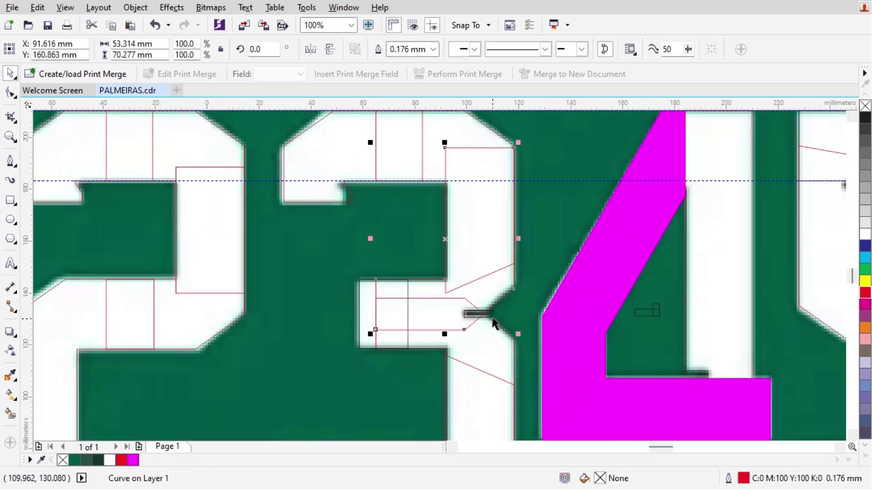
{"action": "left_click", "coordinate": [492, 318]}
{"action": "left_click_drag", "start_coordinate": [496, 313], "coordinate": [617, 342]}
Weld all the pieces of the 3 into one outline, leaving out the long notch rectangle
{"action": "scroll", "coordinate": [529, 293], "scroll_direction": "down", "scroll_amount": 1}
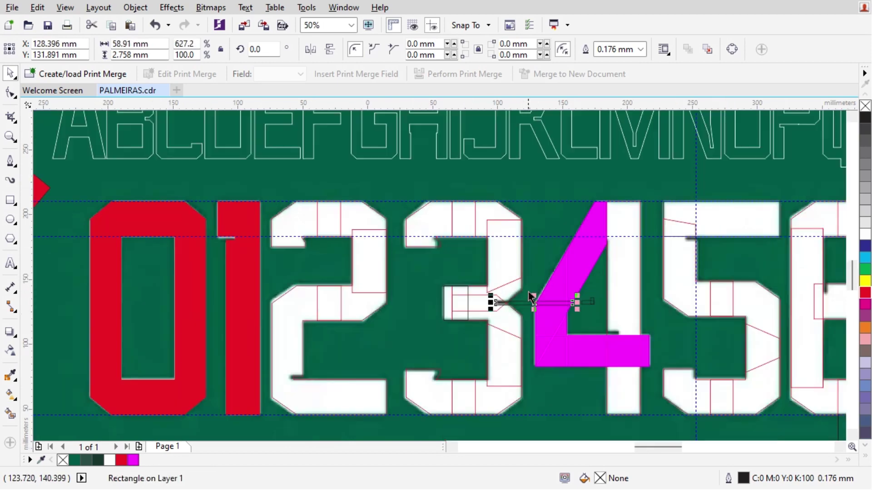
{"action": "left_click_drag", "start_coordinate": [545, 184], "coordinate": [387, 432]}
{"action": "left_click", "coordinate": [380, 49]}
Trim the long notch rectangle out of the welded 3 and delete the rectangle
{"action": "scroll", "coordinate": [526, 307], "scroll_direction": "up", "scroll_amount": 2}
{"action": "left_click", "coordinate": [506, 275]}
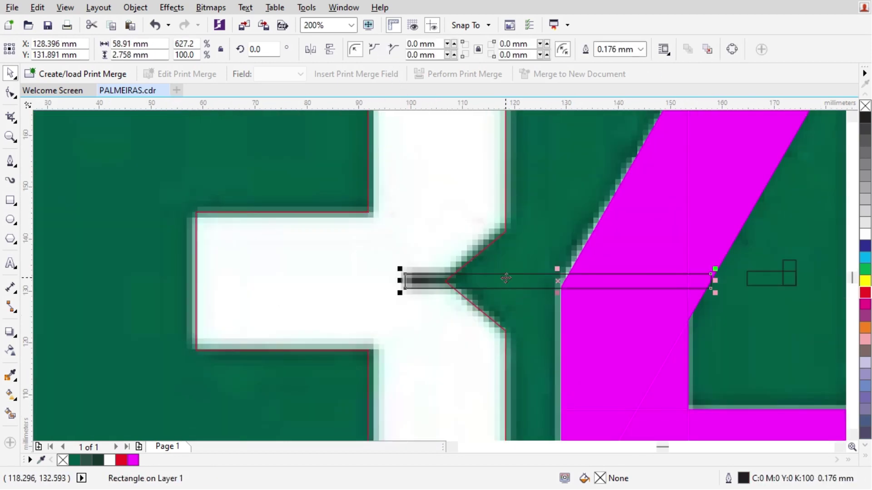
{"action": "left_click", "coordinate": [430, 230], "text": "shift"}
{"action": "left_click", "coordinate": [399, 49]}
{"action": "left_click", "coordinate": [544, 285]}
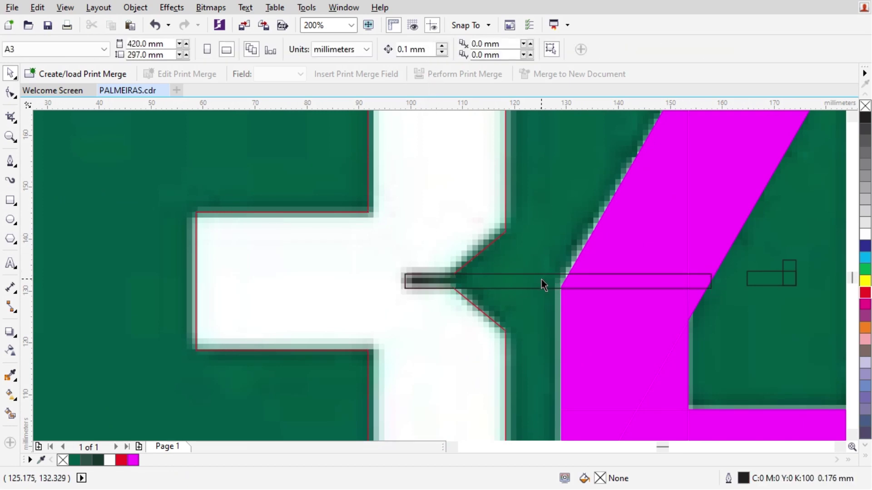
{"action": "scroll", "coordinate": [544, 285], "scroll_direction": "down", "scroll_amount": 2}
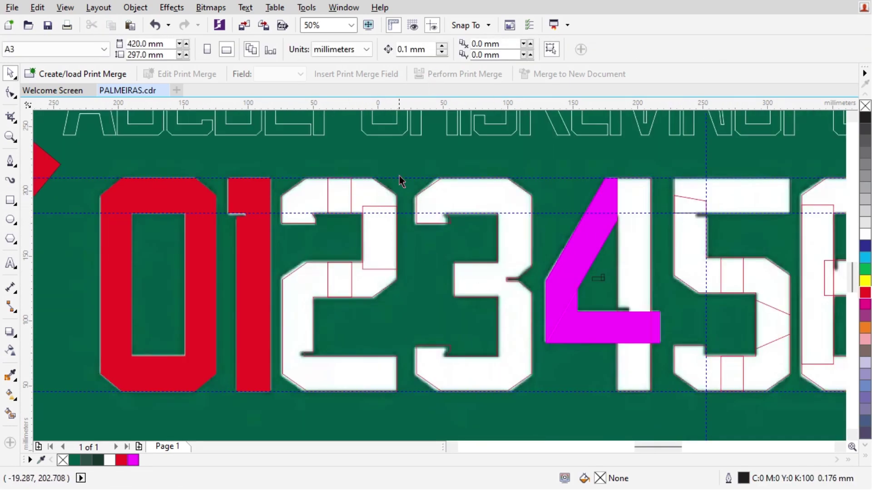